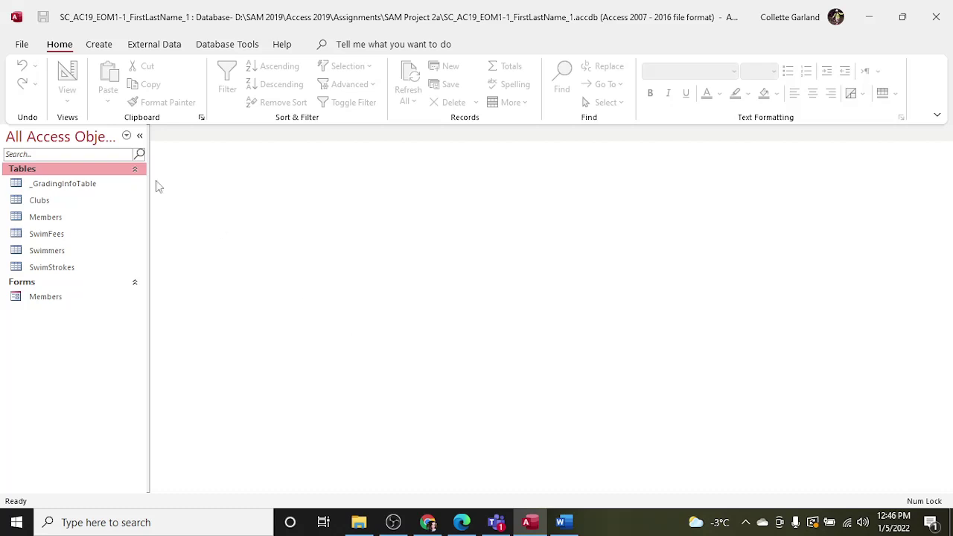
Save the database as SC_AC19_EOM1-1_FirstLastName_2.accdb, replacing the existing file
click(22, 46)
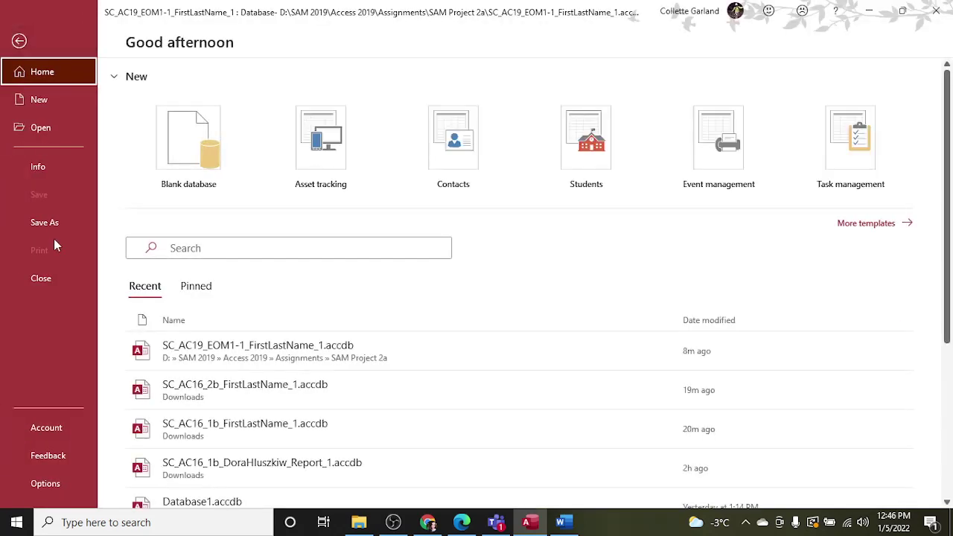
click(49, 225)
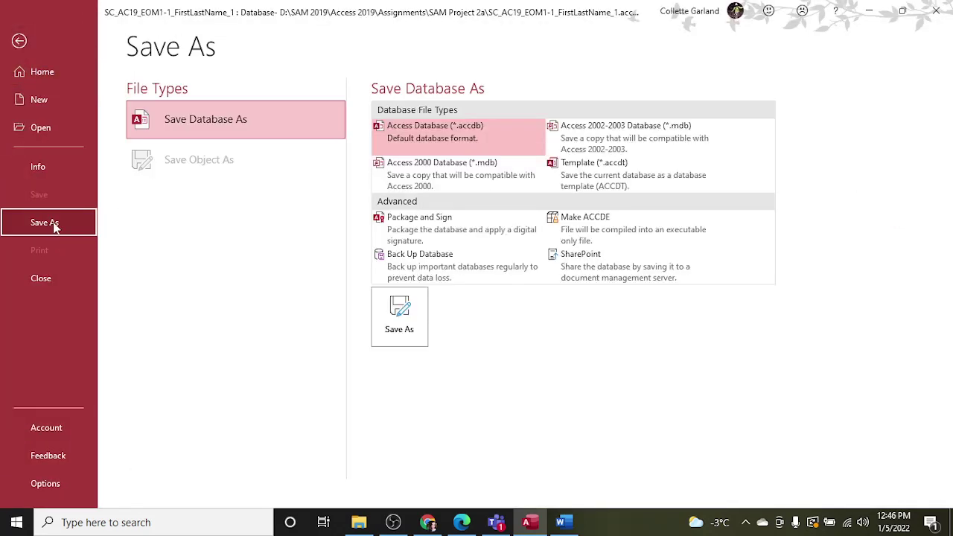
click(422, 320)
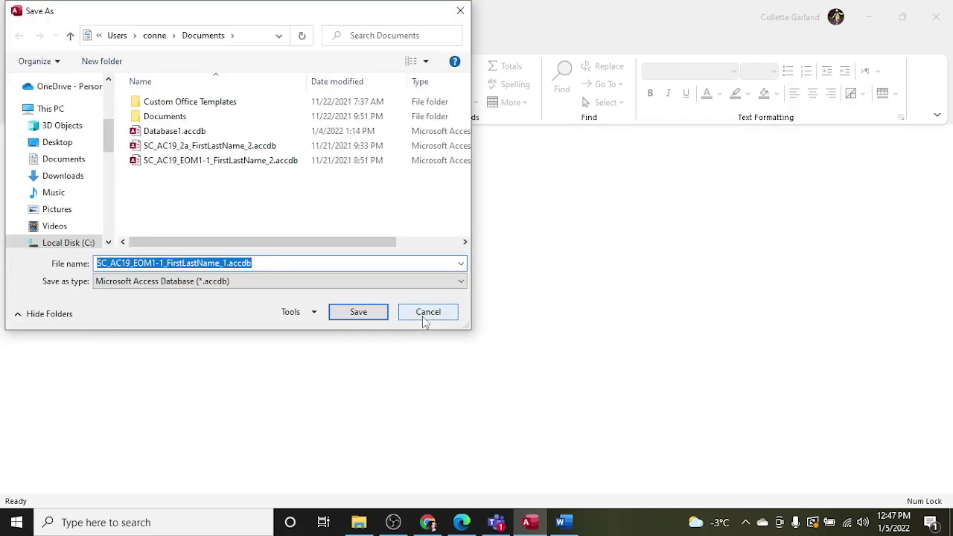
click(227, 263)
key(BackSpace)
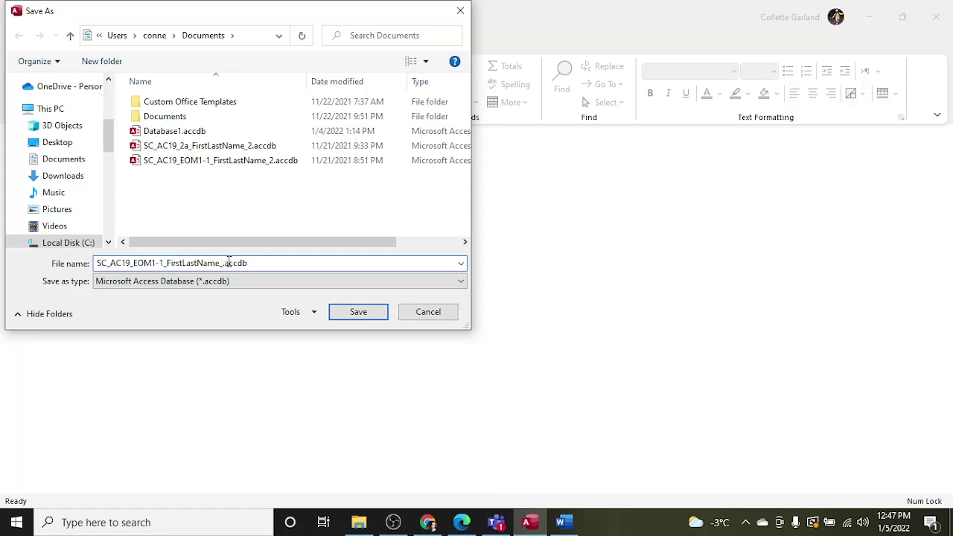
text(2)
key(Return)
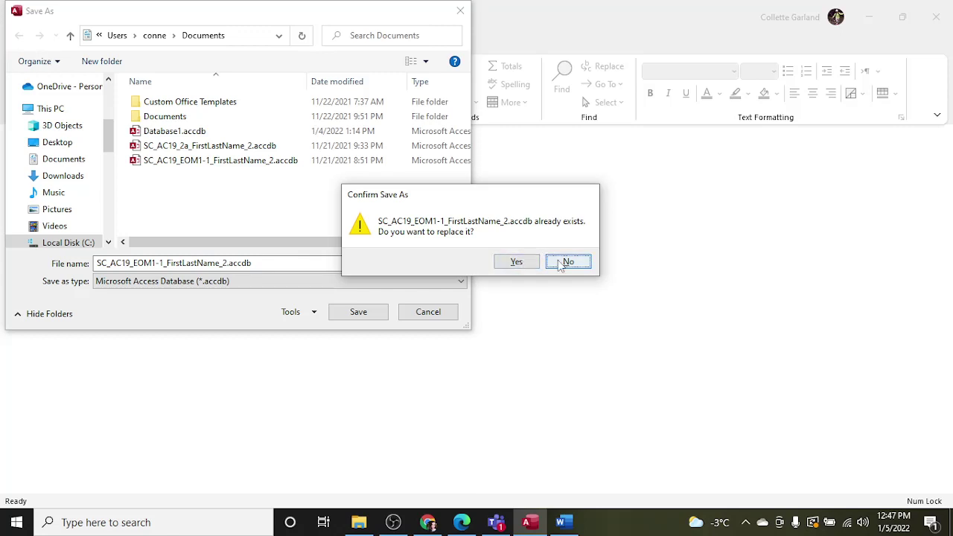
click(520, 264)
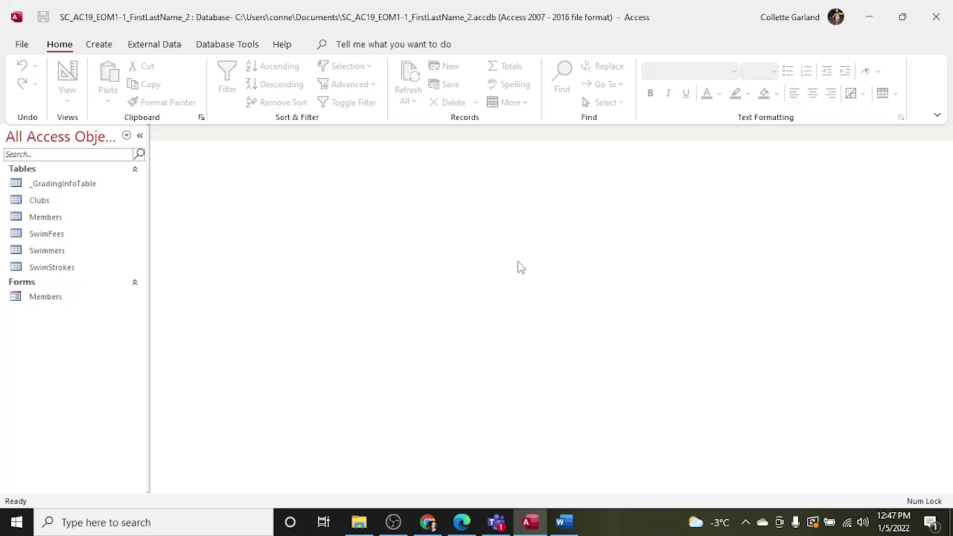
click(565, 523)
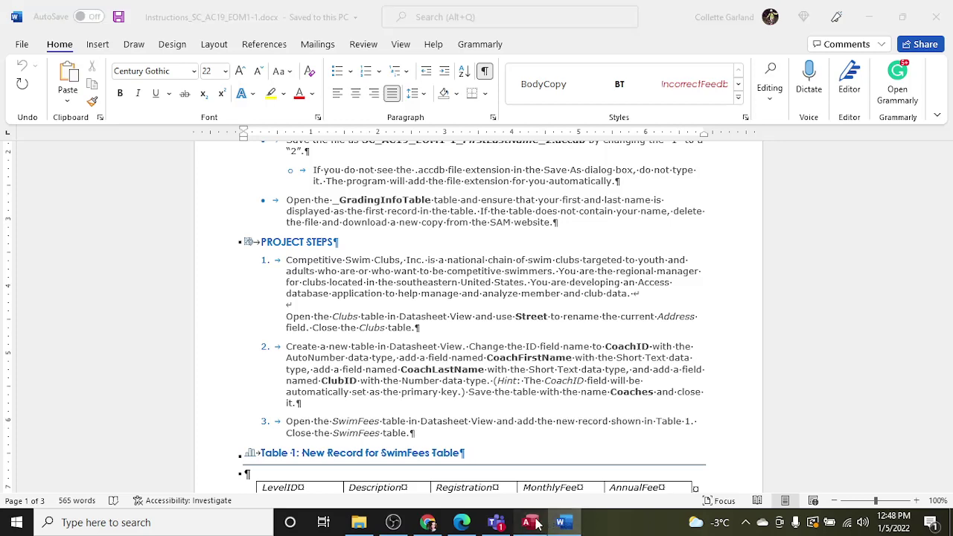
click(529, 522)
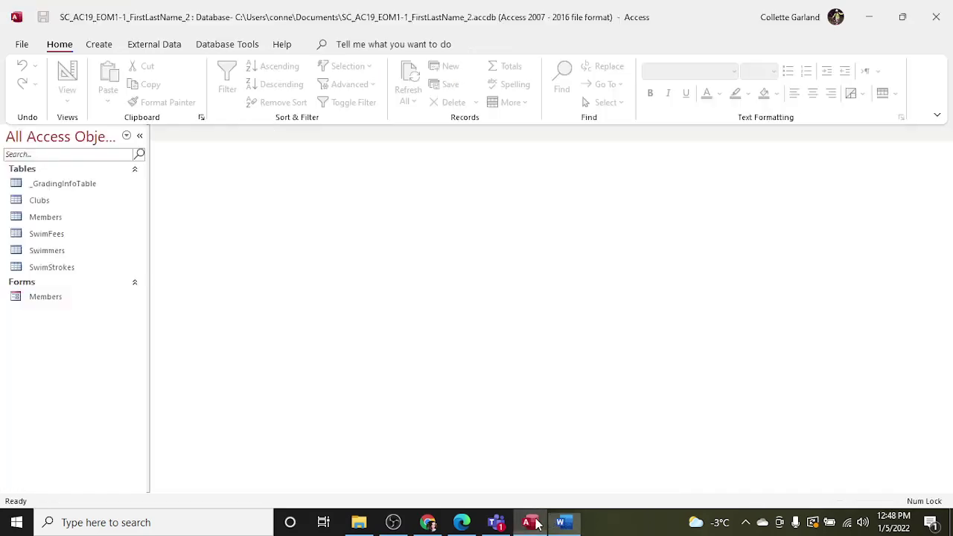
In the Clubs table, rename the Address field to Street
double_click(39, 201)
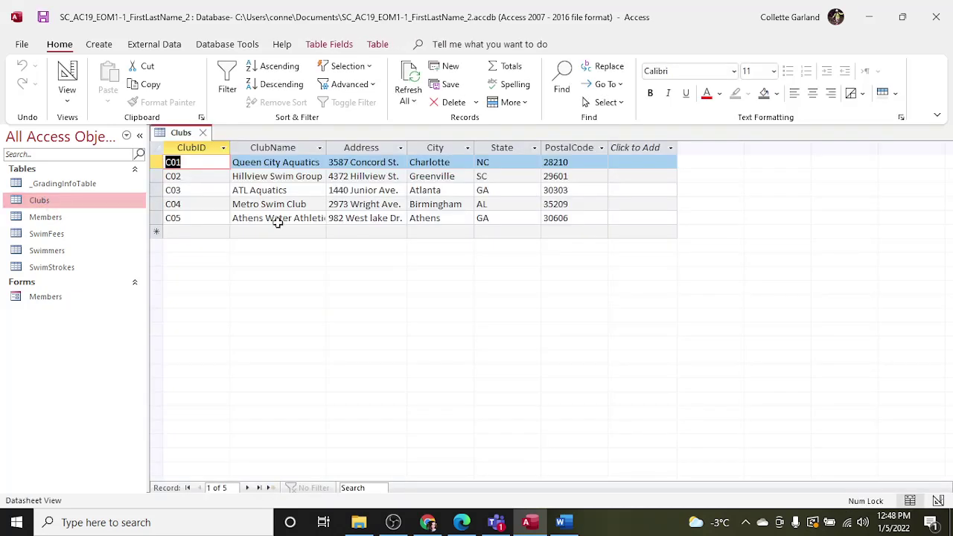
click(362, 148)
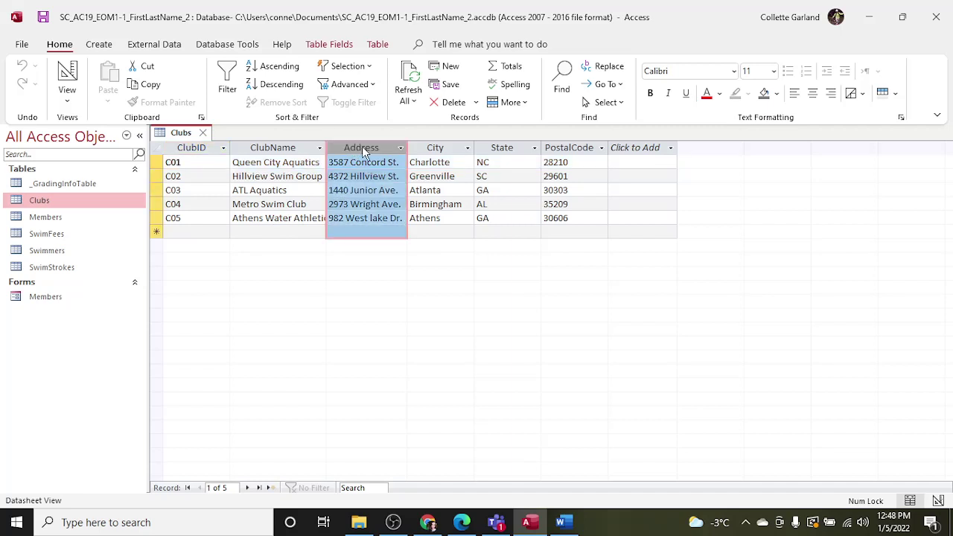
click(332, 46)
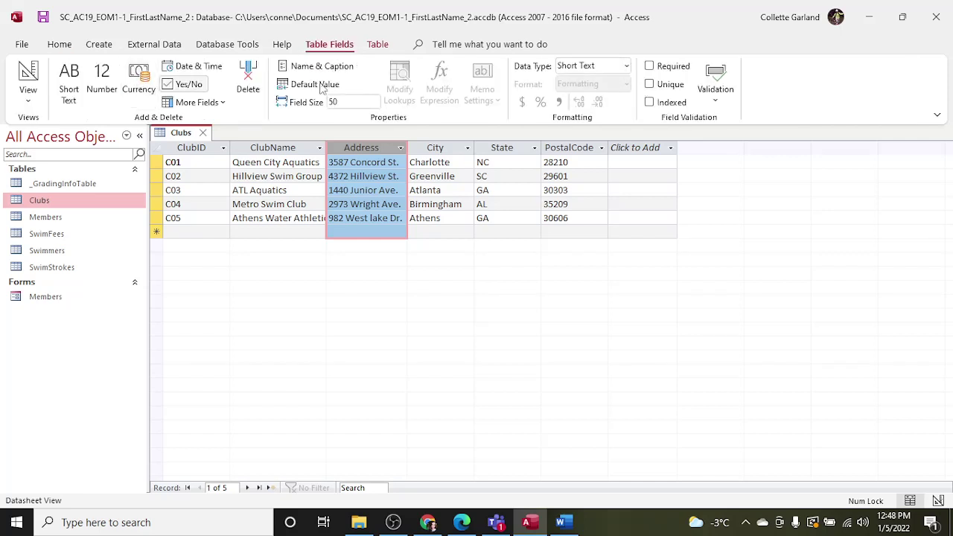
right_click(365, 153)
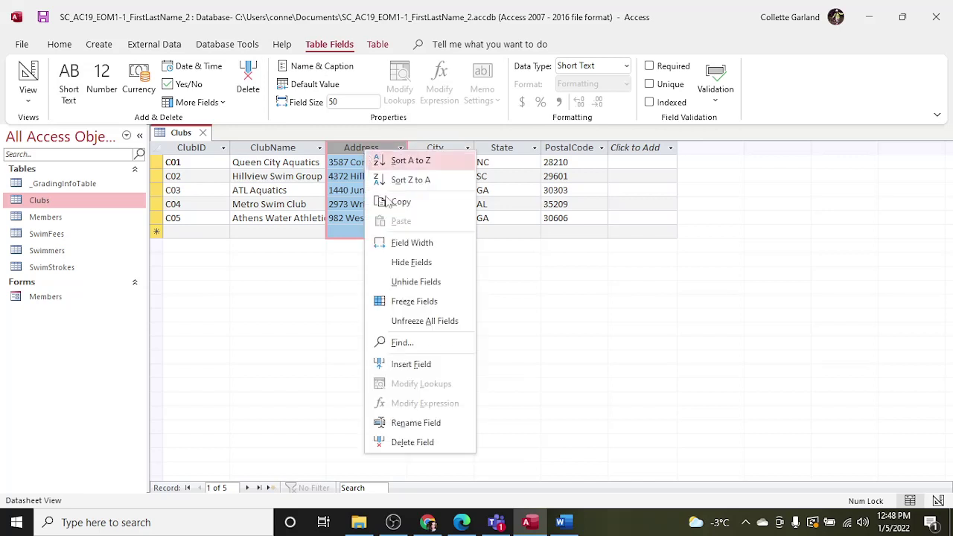
click(415, 423)
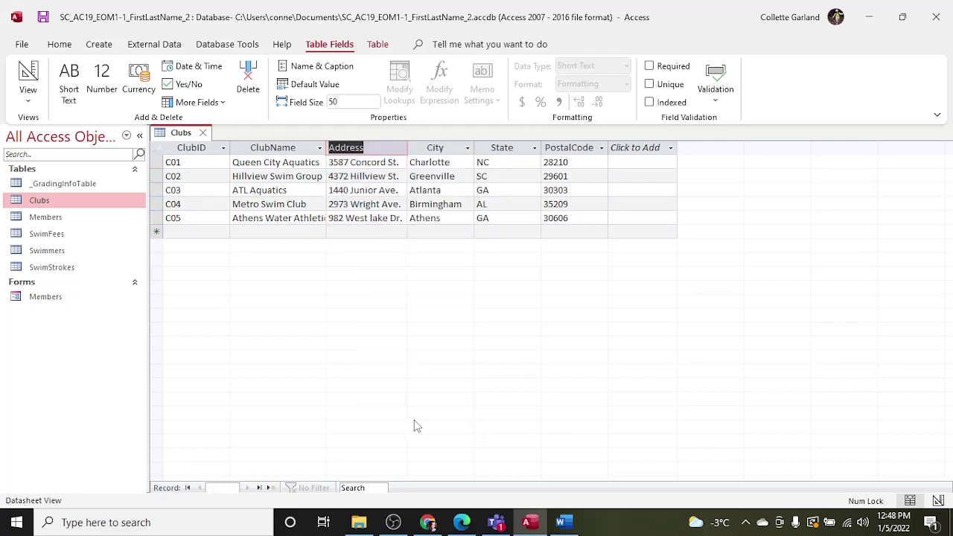
text(Street)
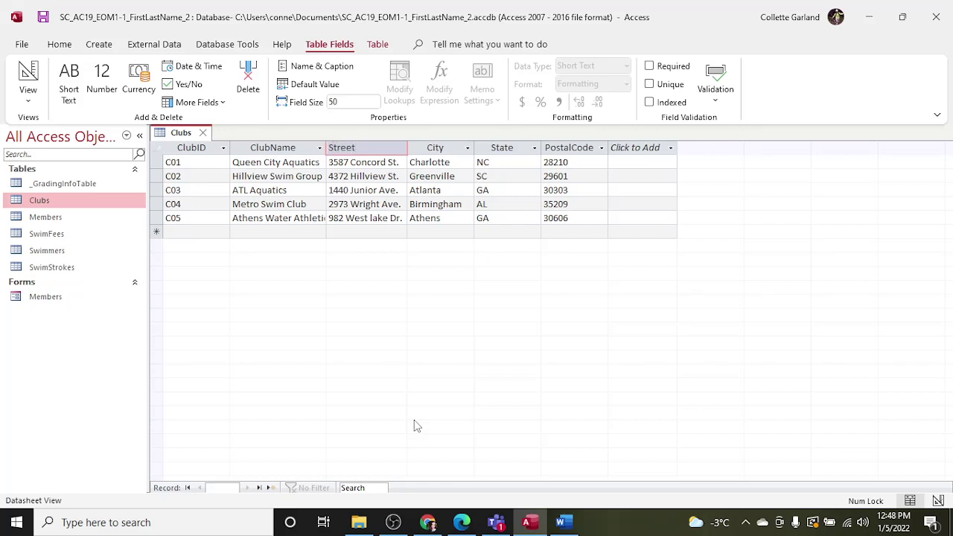
key(Return)
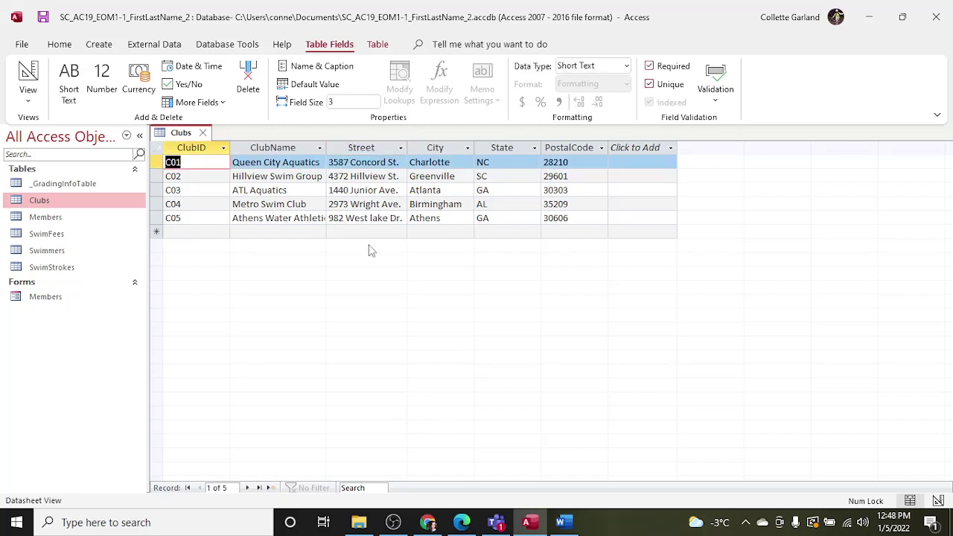
Close Clubs, reopen it to verify the Street field, and close it again
click(204, 133)
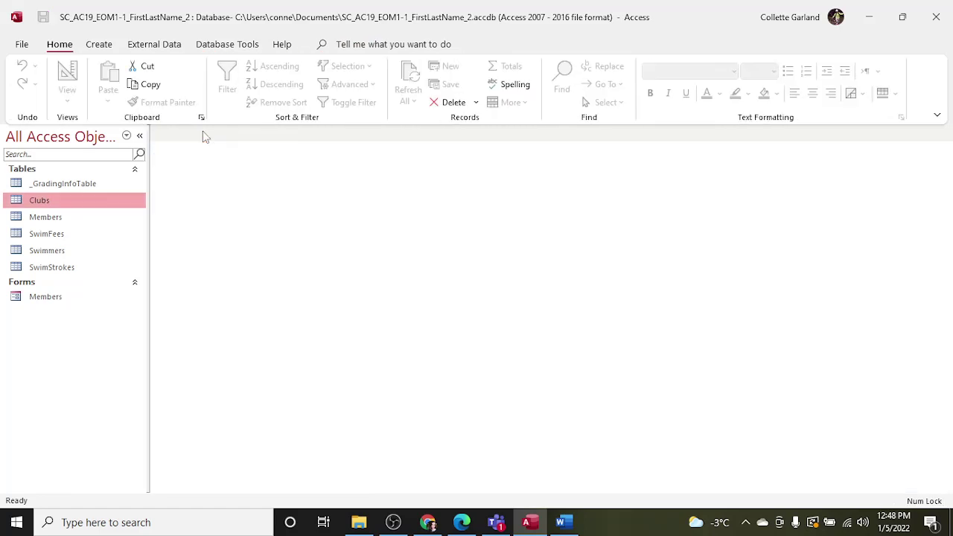
double_click(44, 199)
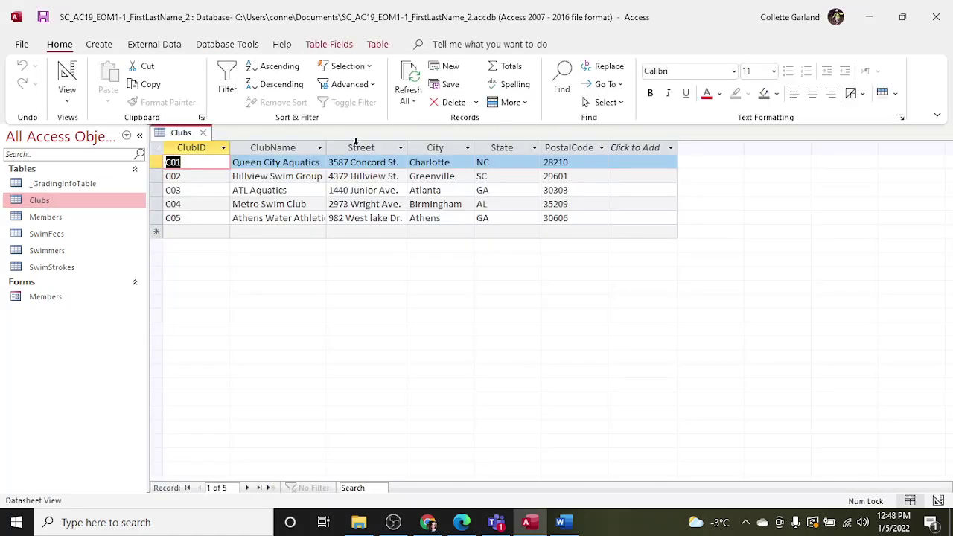
click(203, 133)
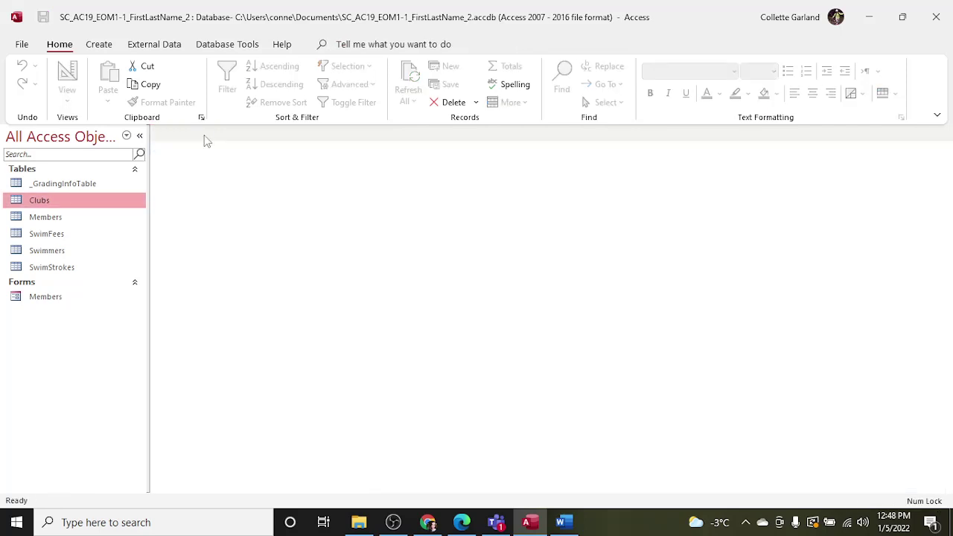
click(564, 522)
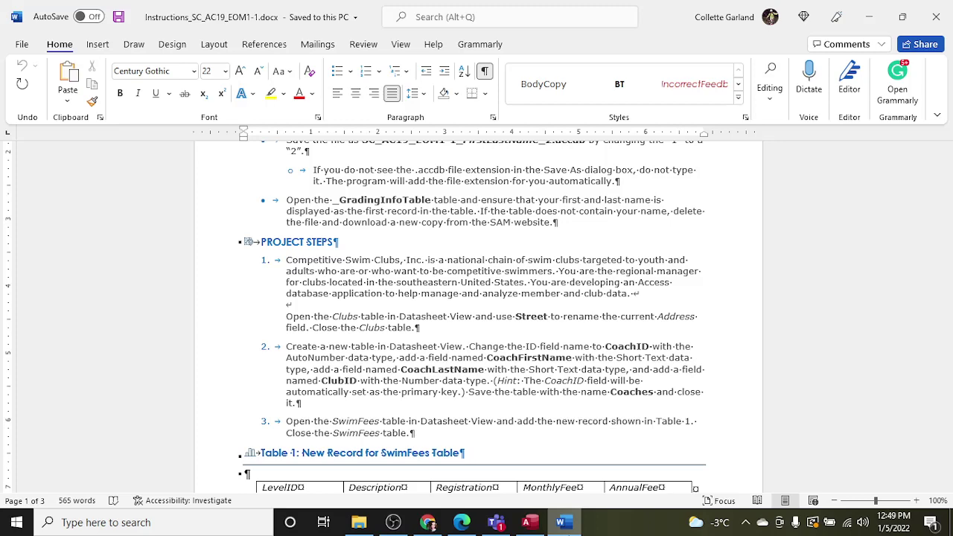
click(541, 528)
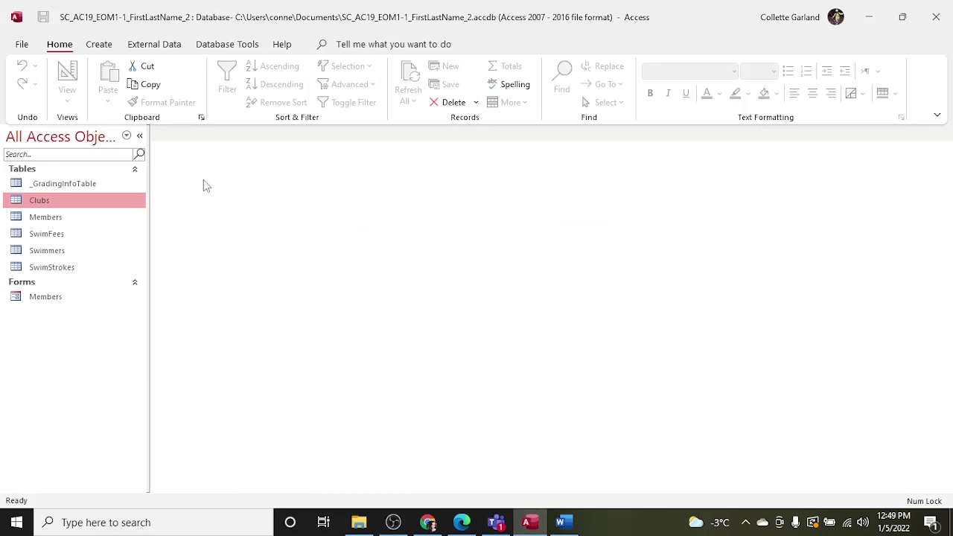
Create a new blank table and rename its ID field to Coach ID
click(99, 47)
click(84, 81)
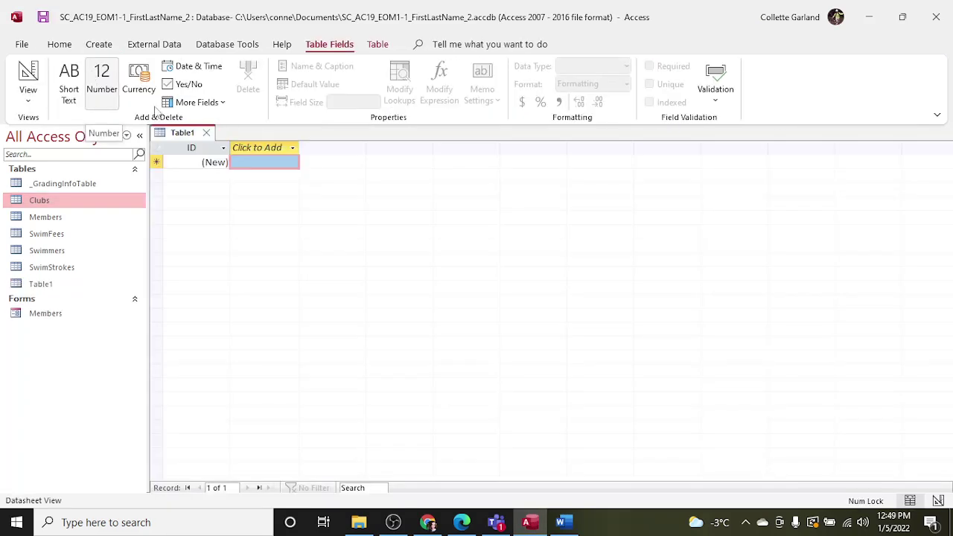
click(191, 149)
right_click(196, 149)
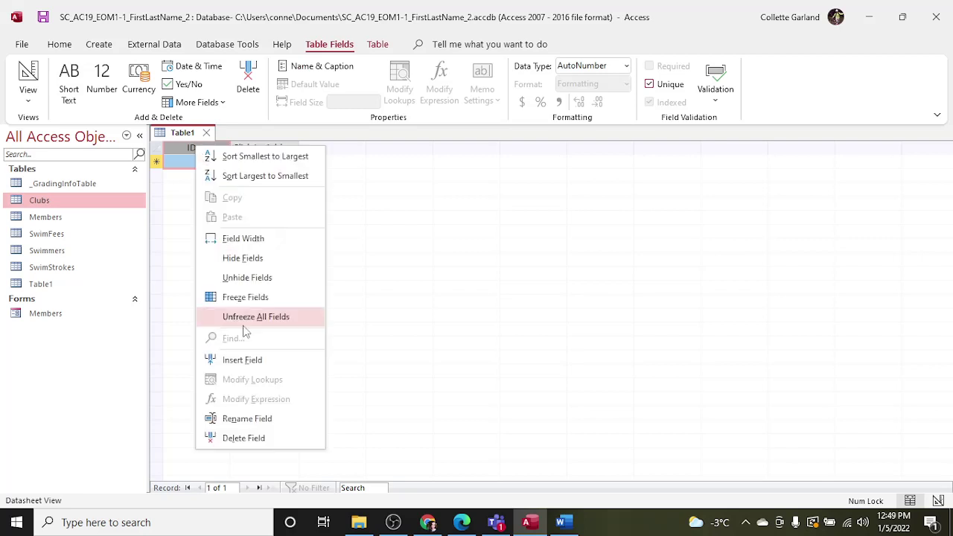
click(248, 418)
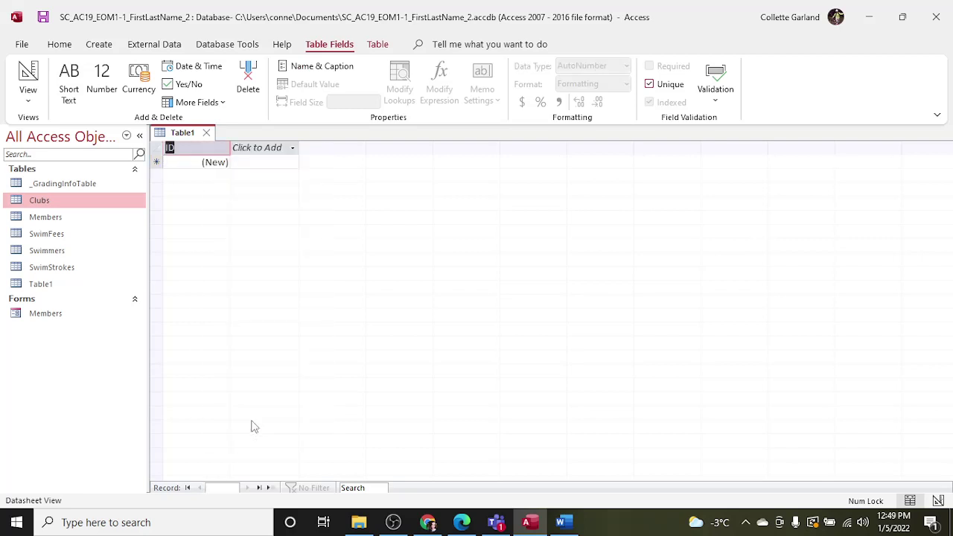
text(Coach ID)
click(210, 159)
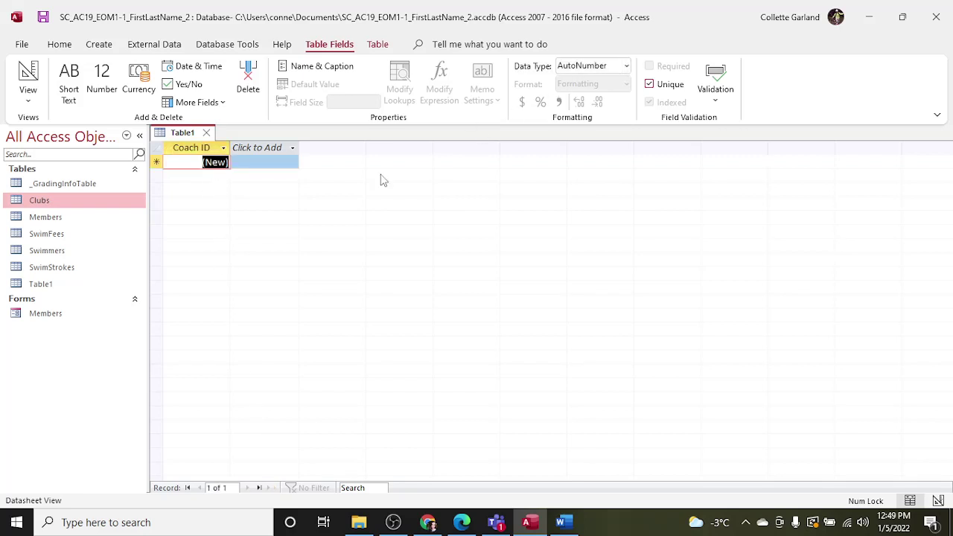
Add a Short Text field named CoachFirstName to the new table
click(564, 524)
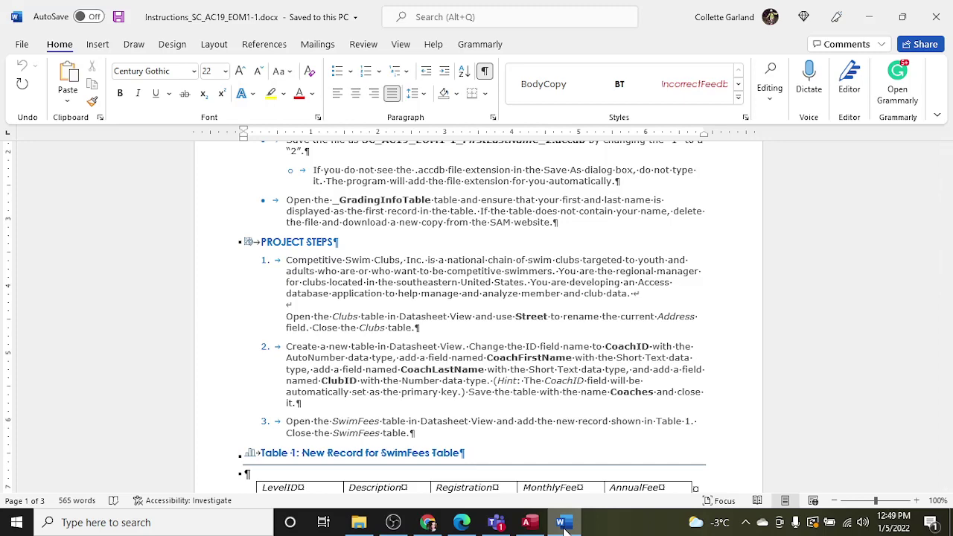
click(529, 524)
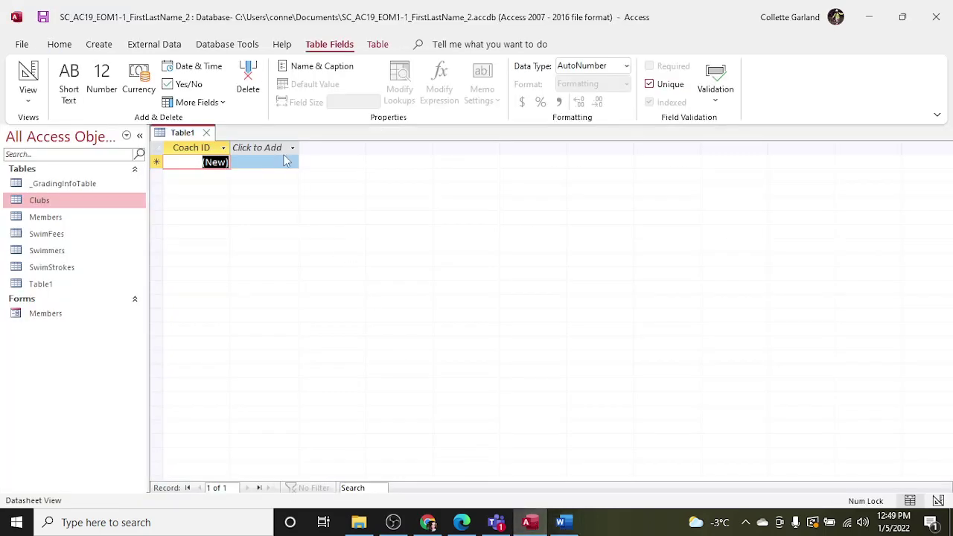
click(286, 153)
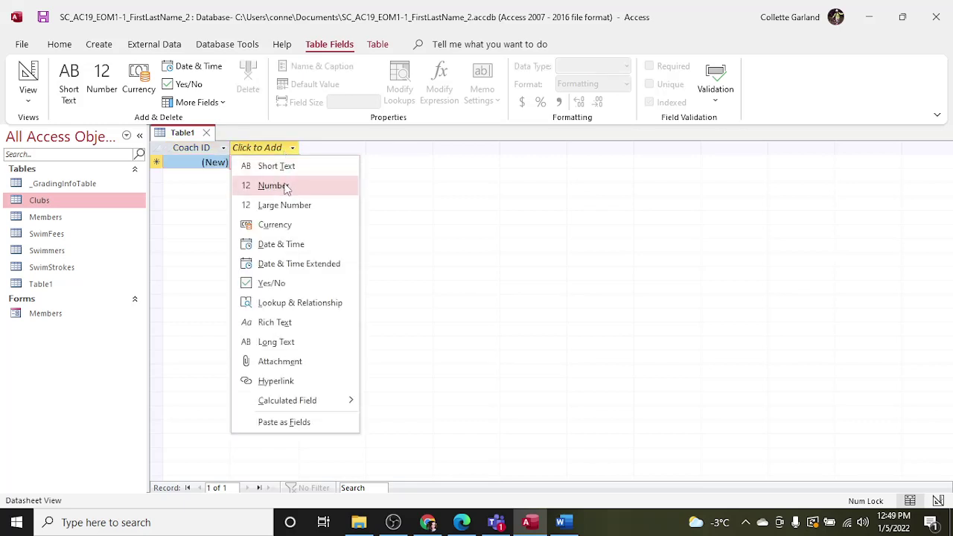
click(283, 168)
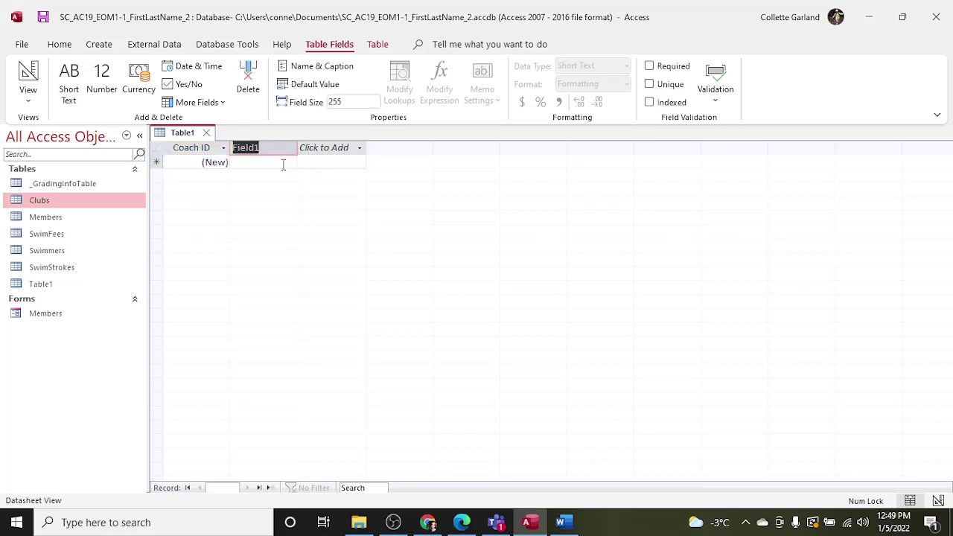
text(Coach)
text(FirstName)
key(Tab)
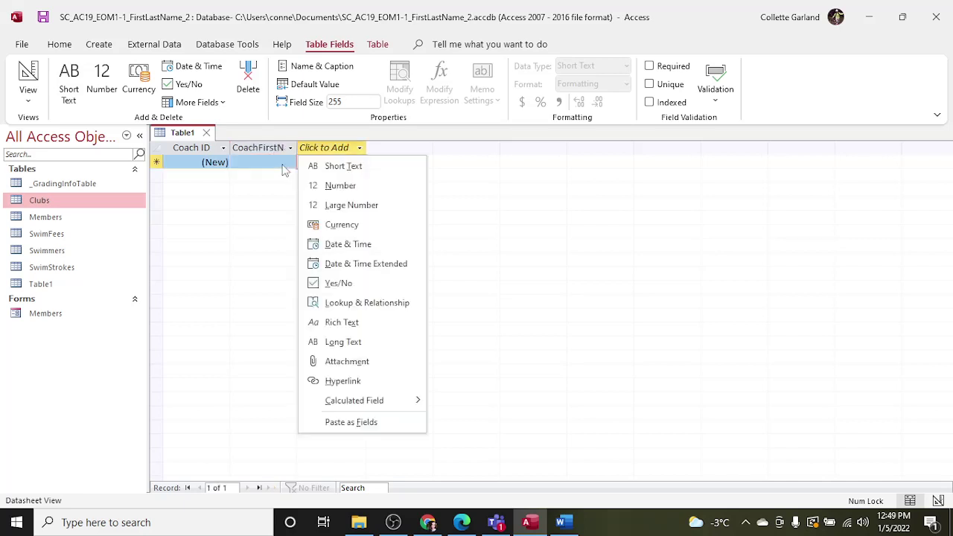
Add a Short Text field named CoachLastName
click(563, 524)
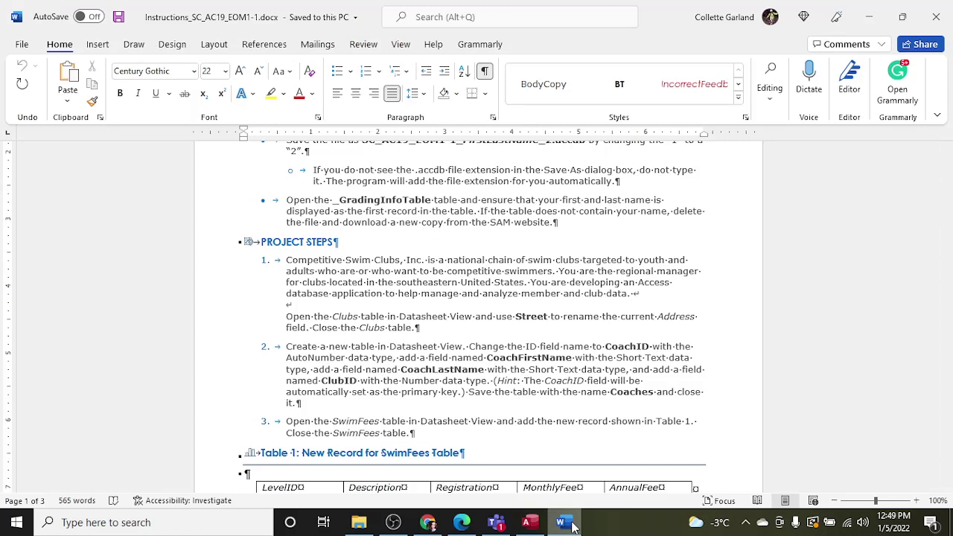
click(530, 524)
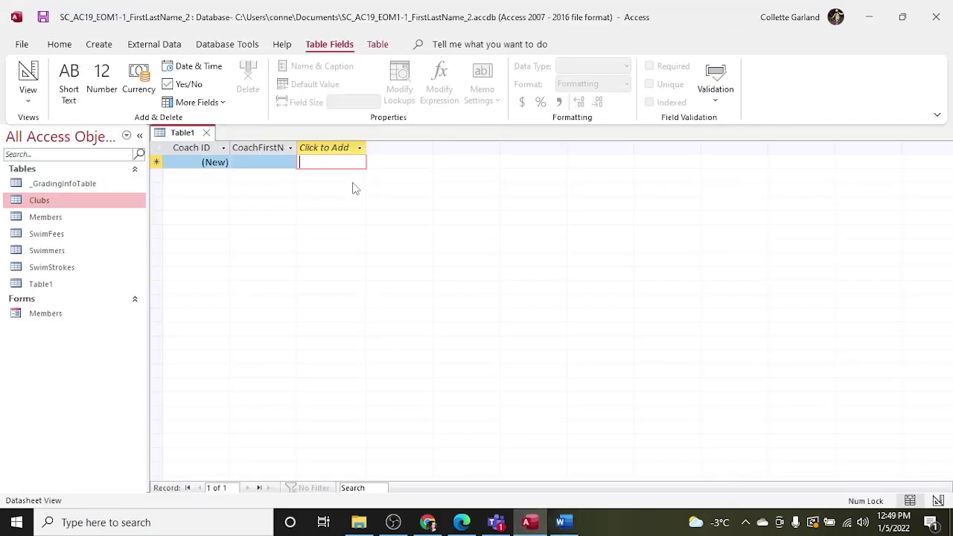
click(356, 149)
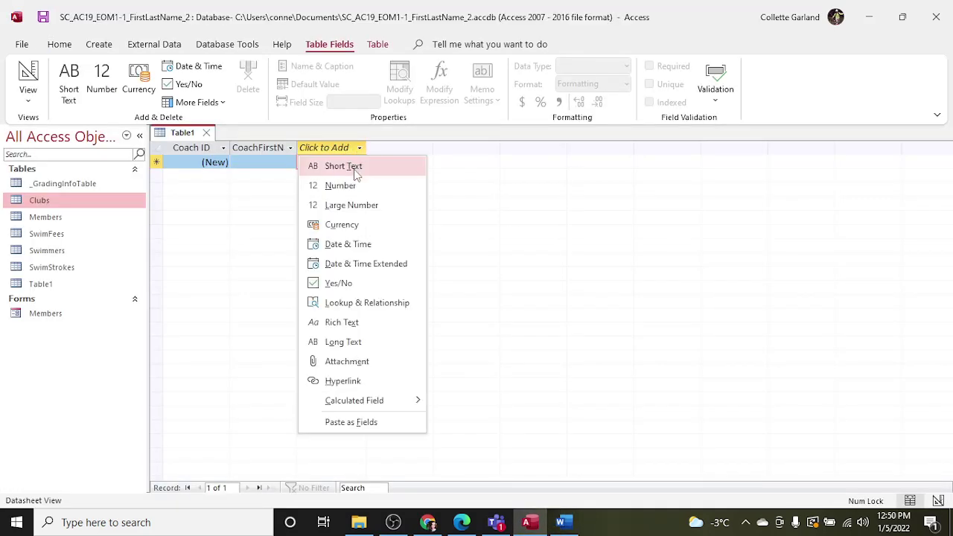
click(356, 168)
text(CoachLastNa)
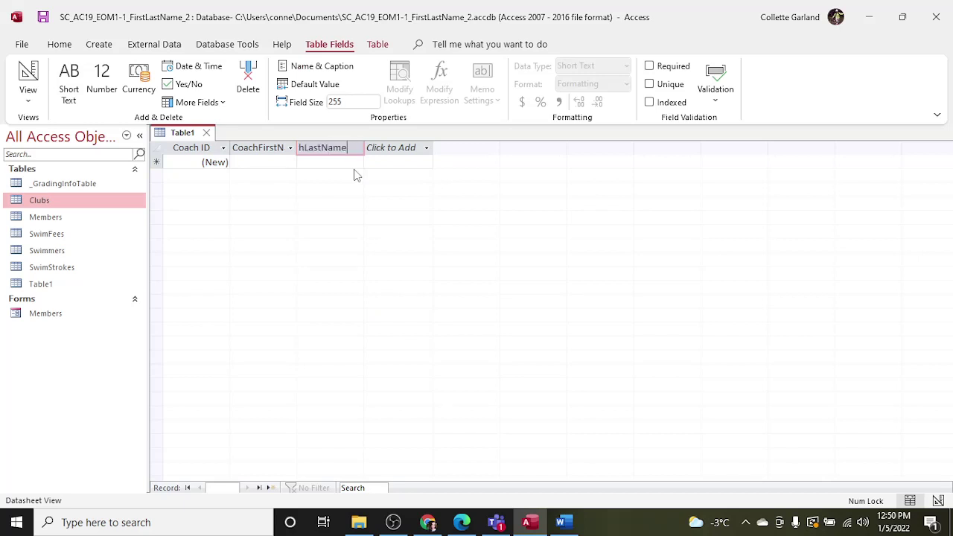
key(Return)
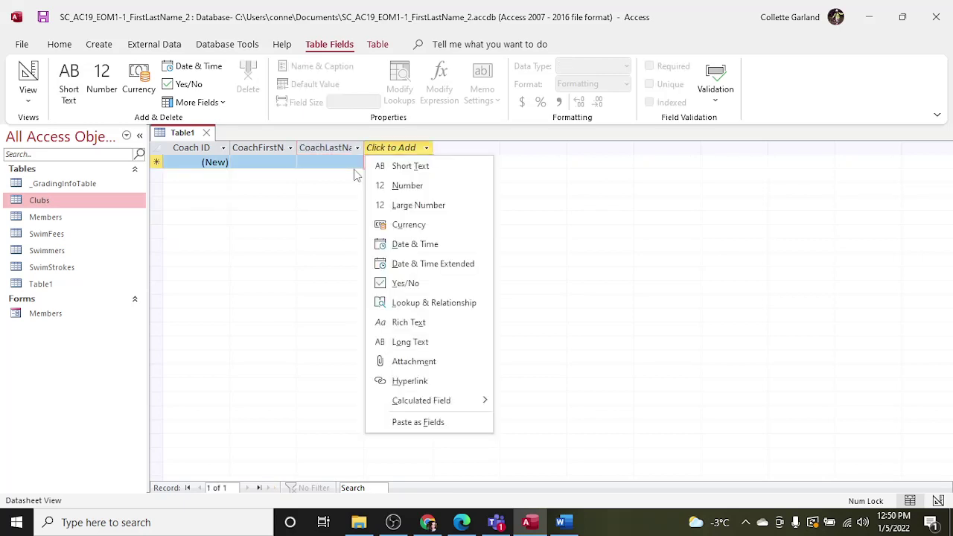
Add a Number field named ClubID
click(562, 526)
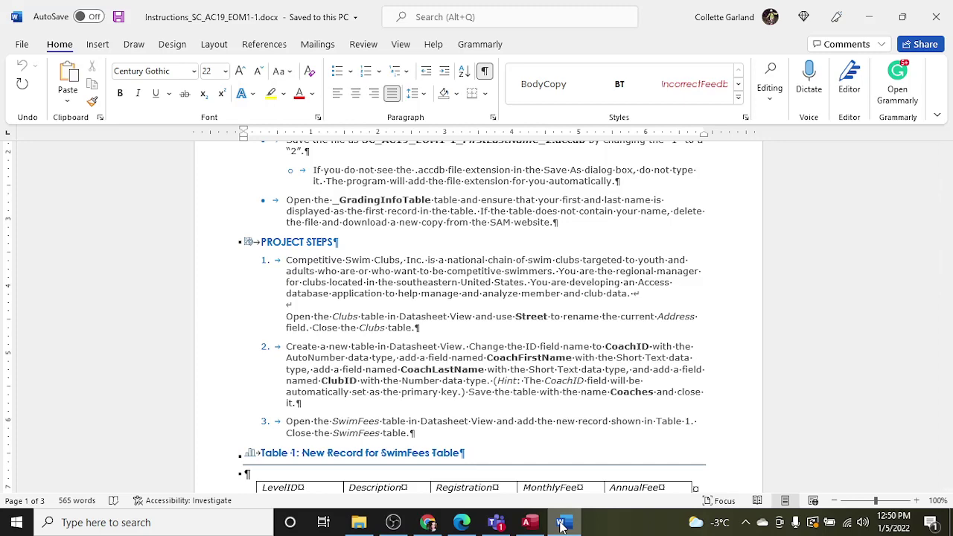
click(530, 524)
click(428, 152)
click(424, 186)
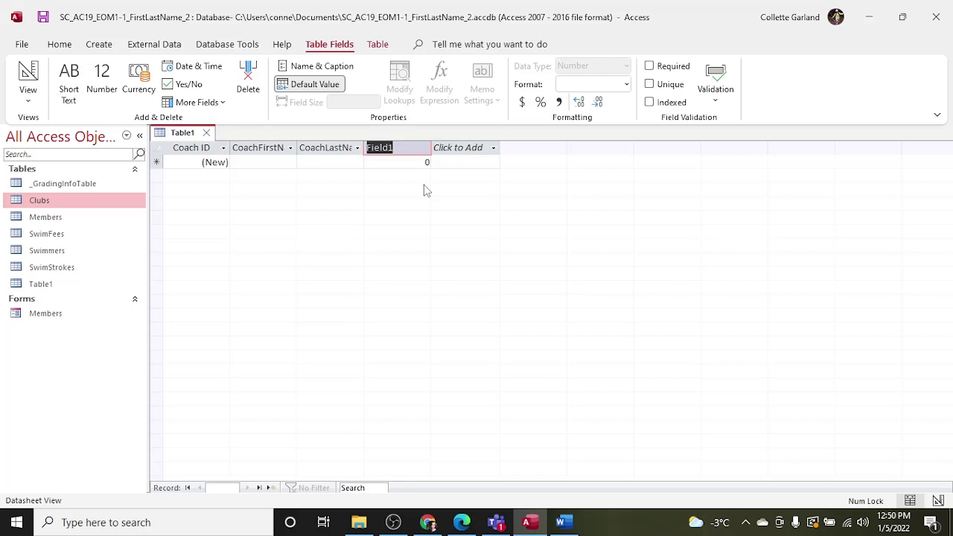
text(ClubID)
key(Tab)
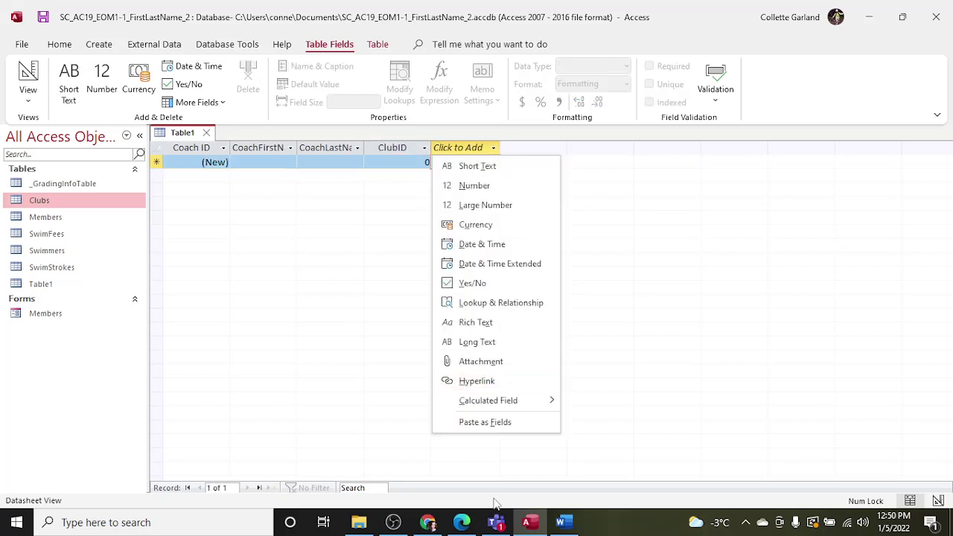
click(564, 522)
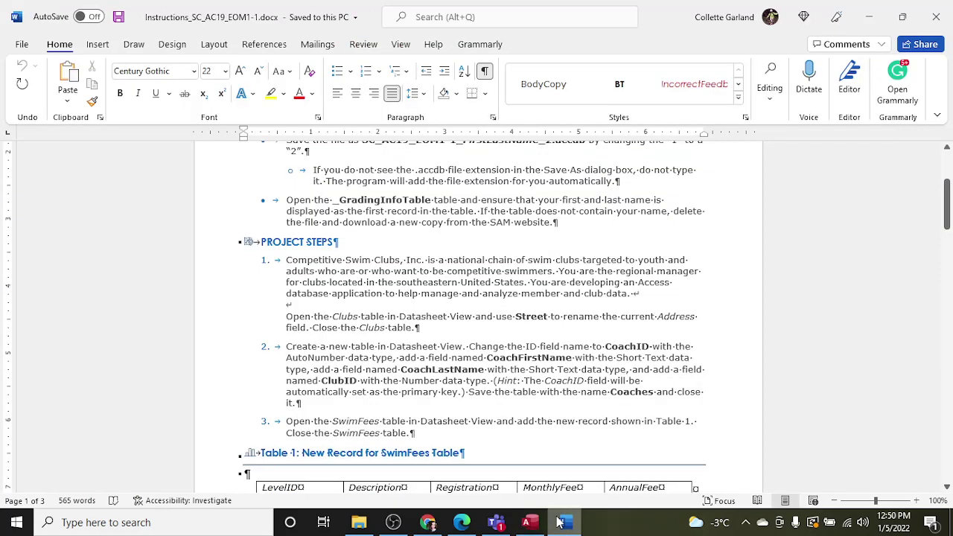
click(531, 522)
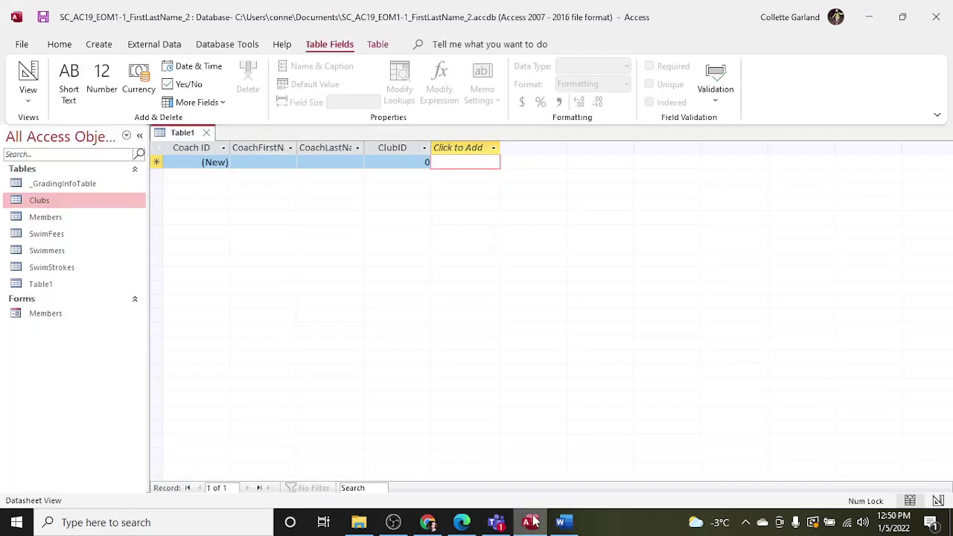
click(564, 522)
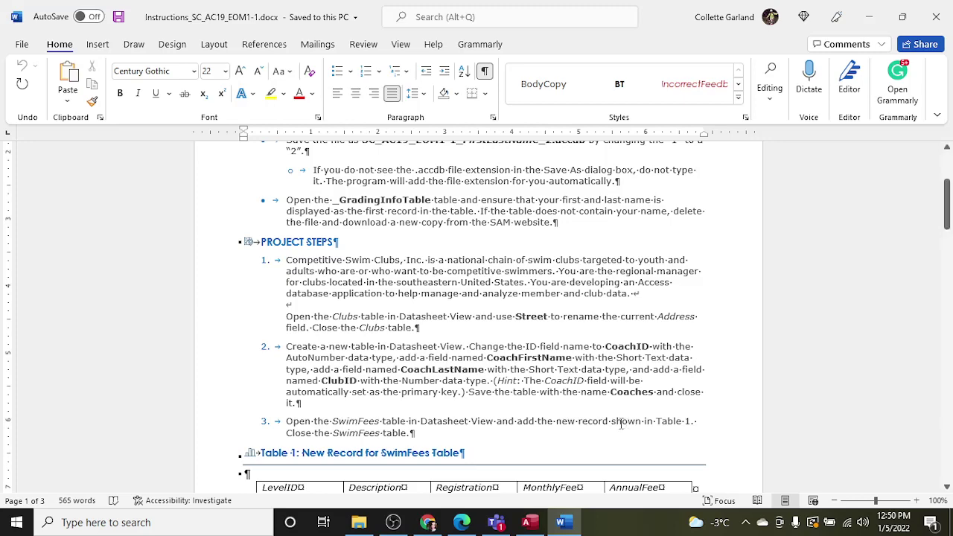
click(530, 522)
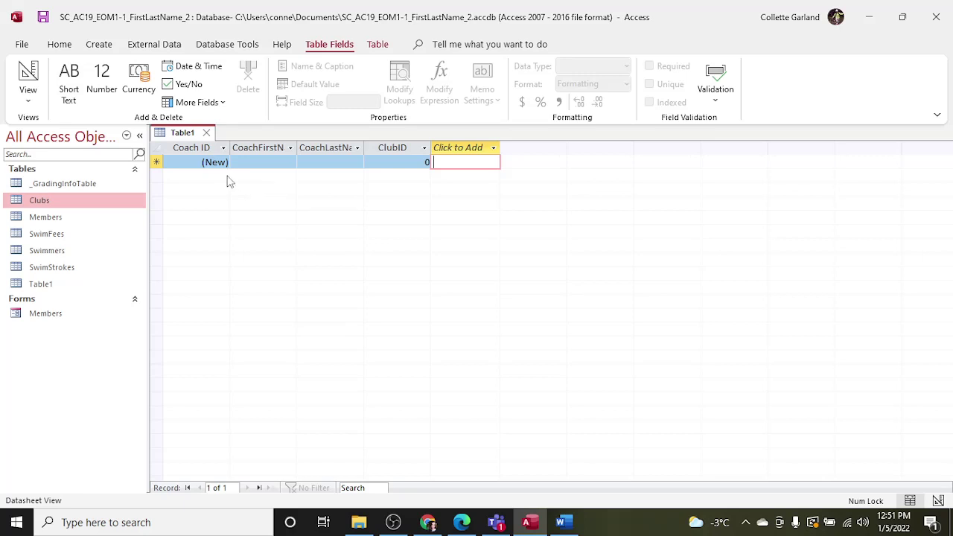
click(561, 522)
scroll(566, 391, down, 9)
scroll(566, 392, up, 6)
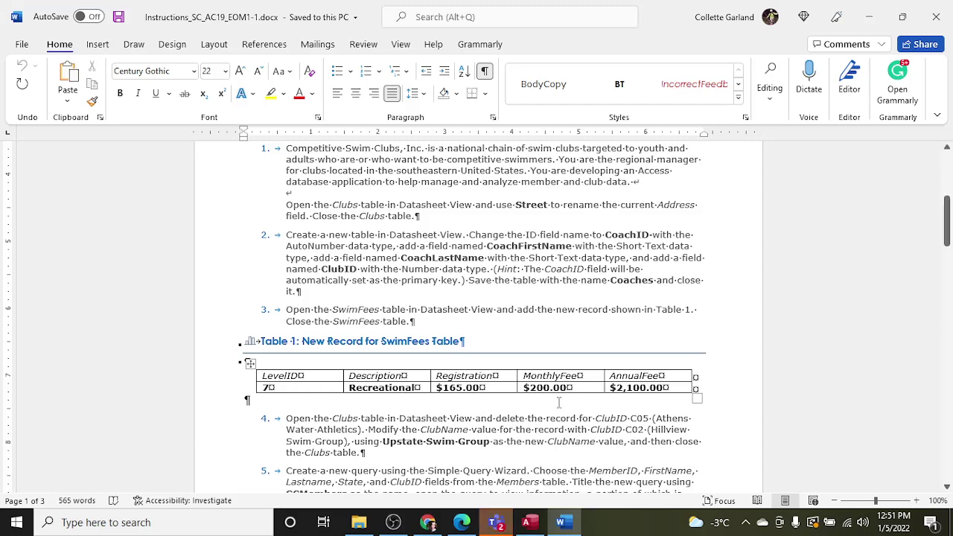
Open the SwimFees table from the navigation pane
click(529, 523)
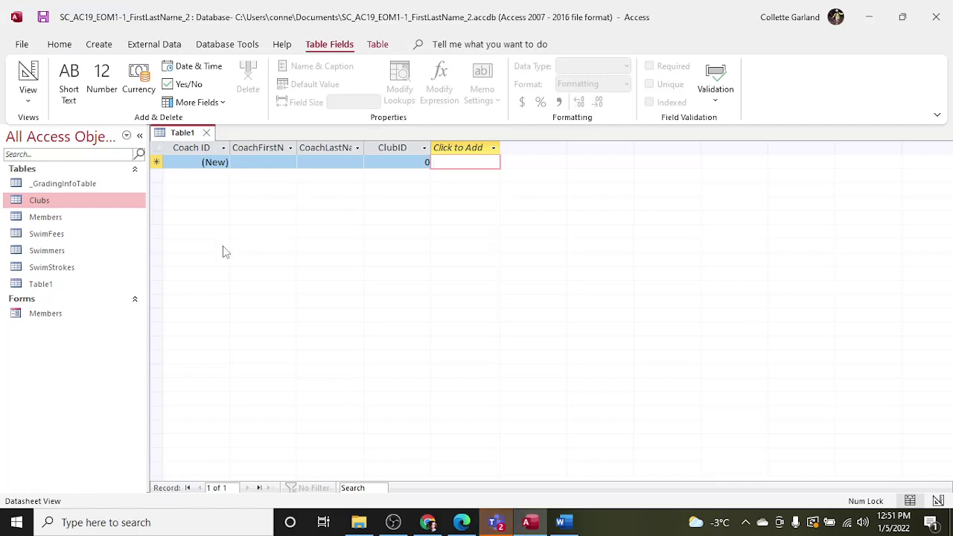
double_click(73, 239)
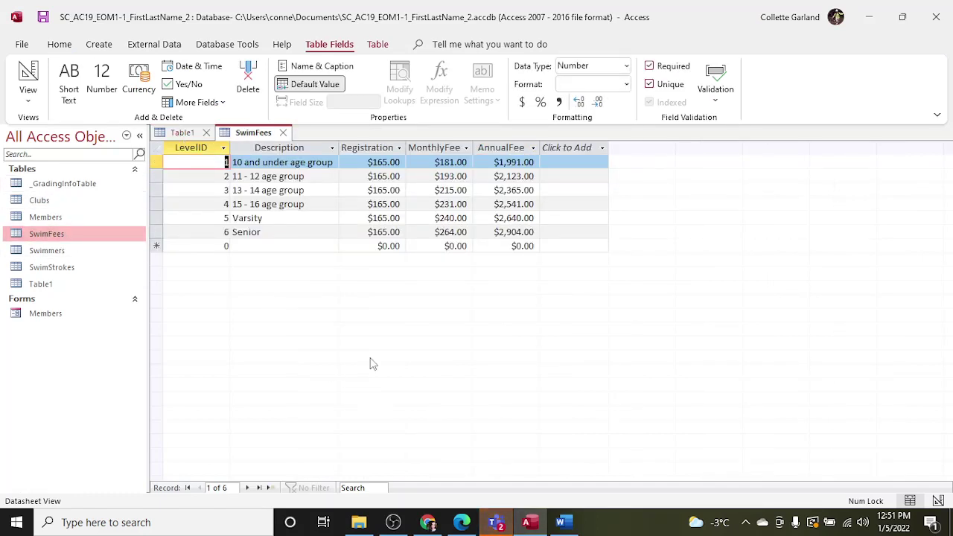
click(555, 526)
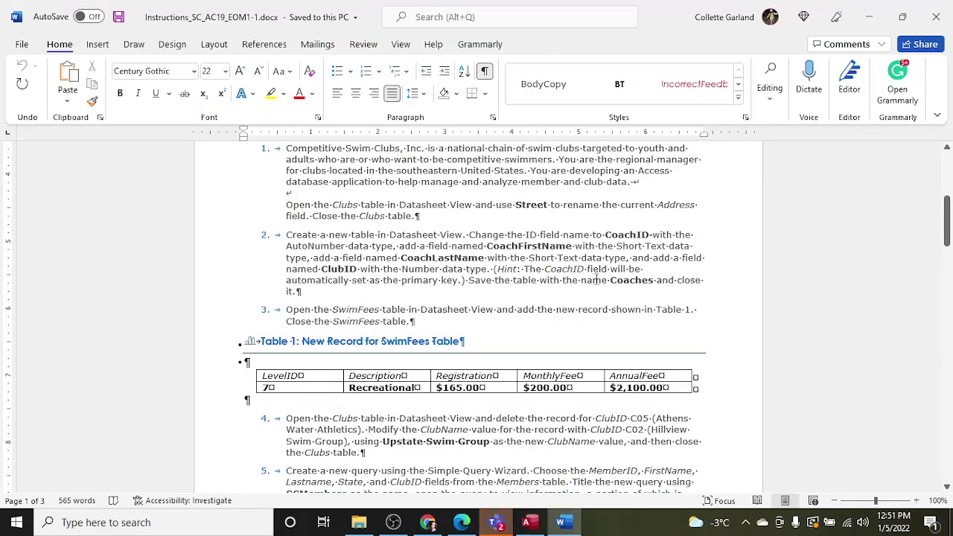
click(529, 523)
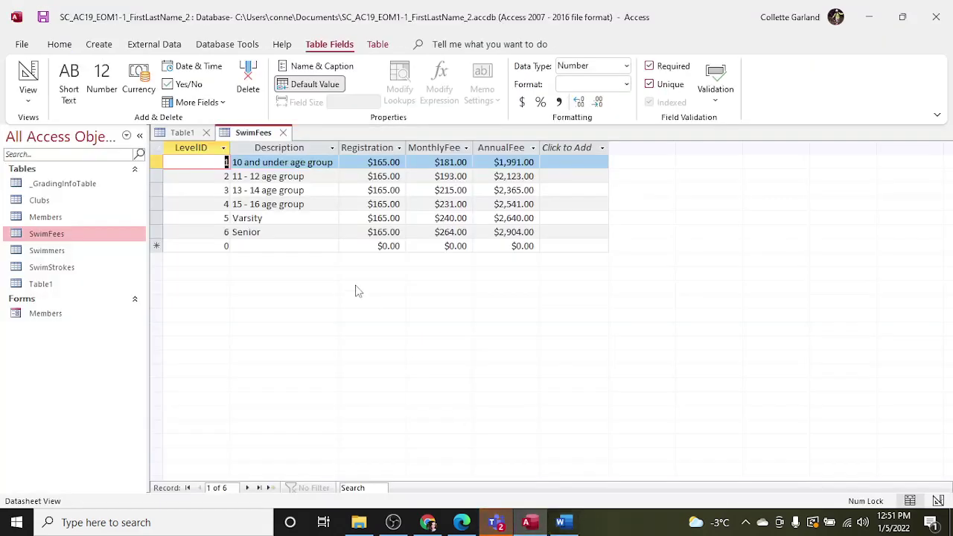
Save the new table as Coaches and close it
click(183, 133)
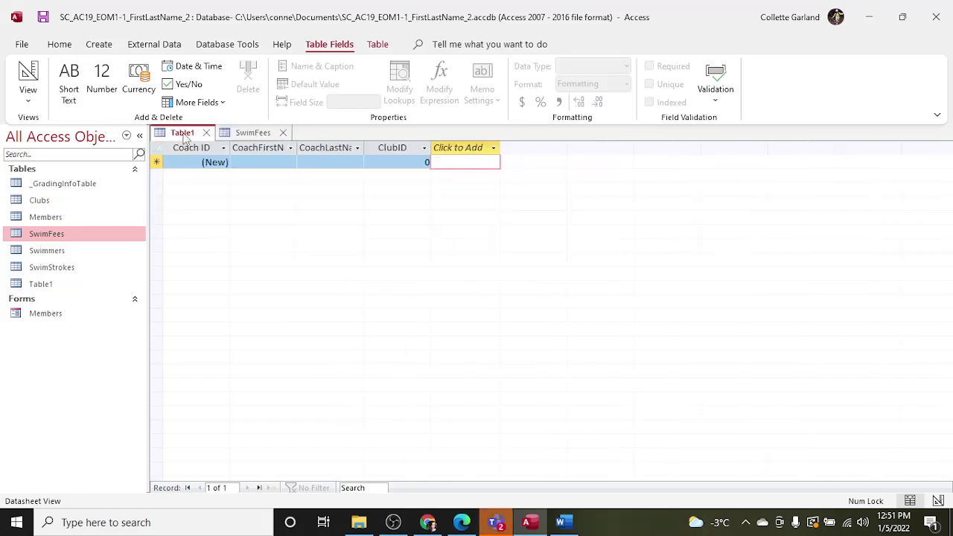
click(45, 17)
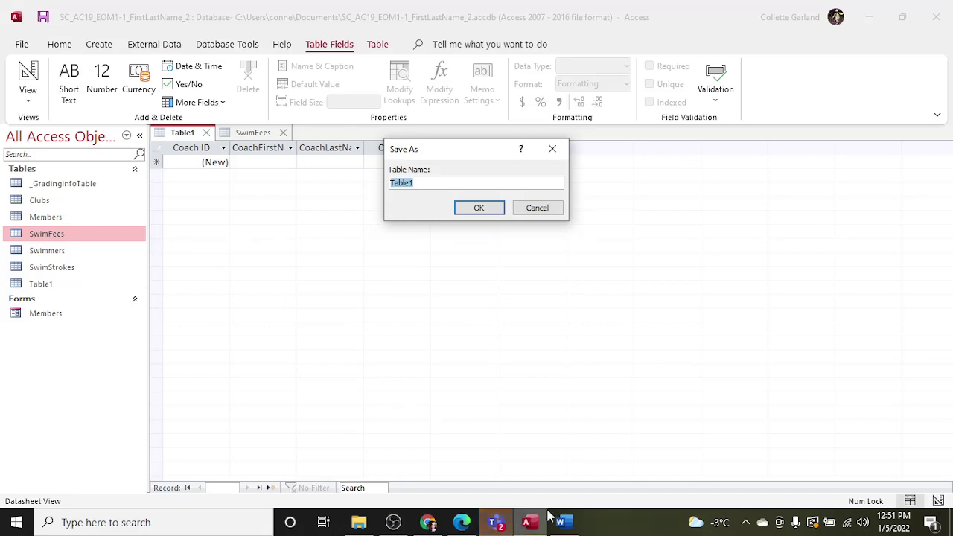
click(566, 523)
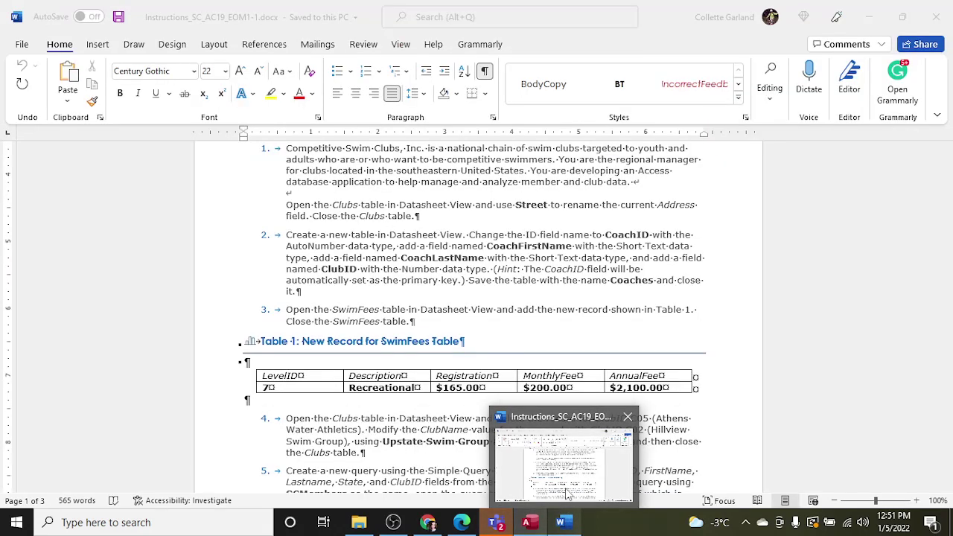
key(alt+Tab)
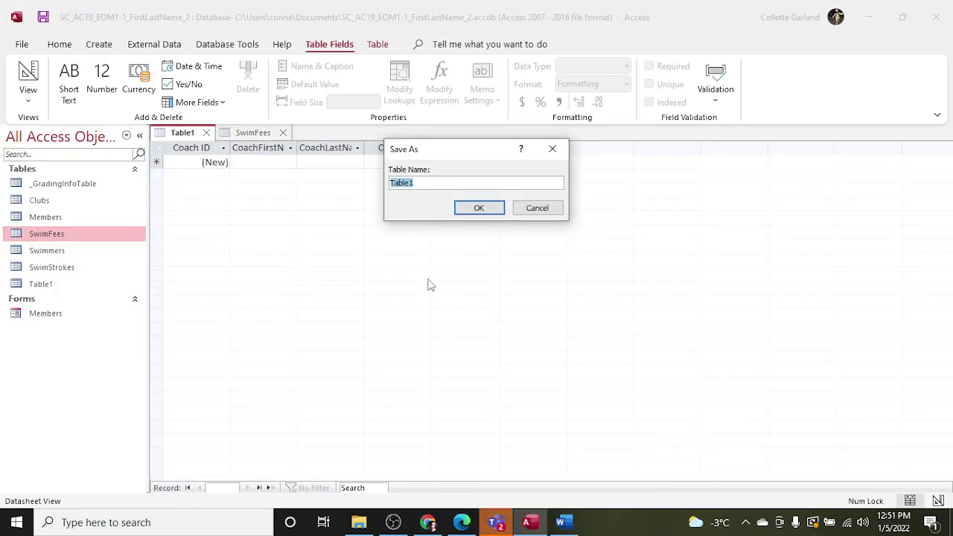
text(Coaches)
click(501, 208)
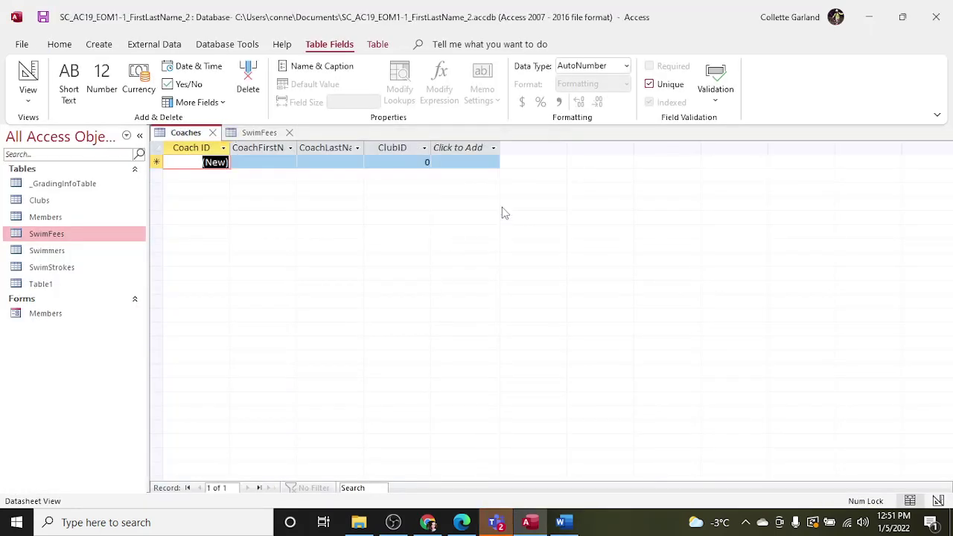
click(213, 133)
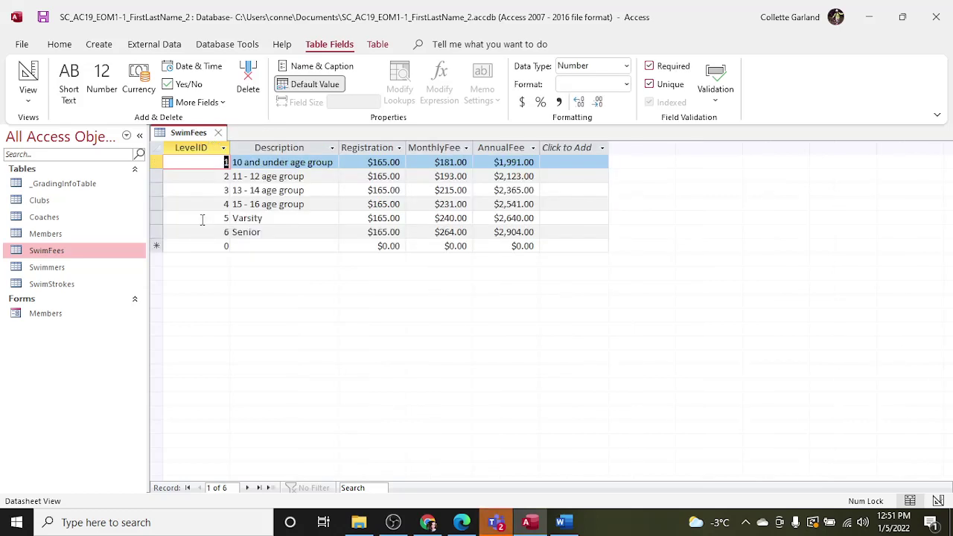
Start a new SwimFees record: LevelID 7, Recreational, $165.00 registration fee
click(216, 246)
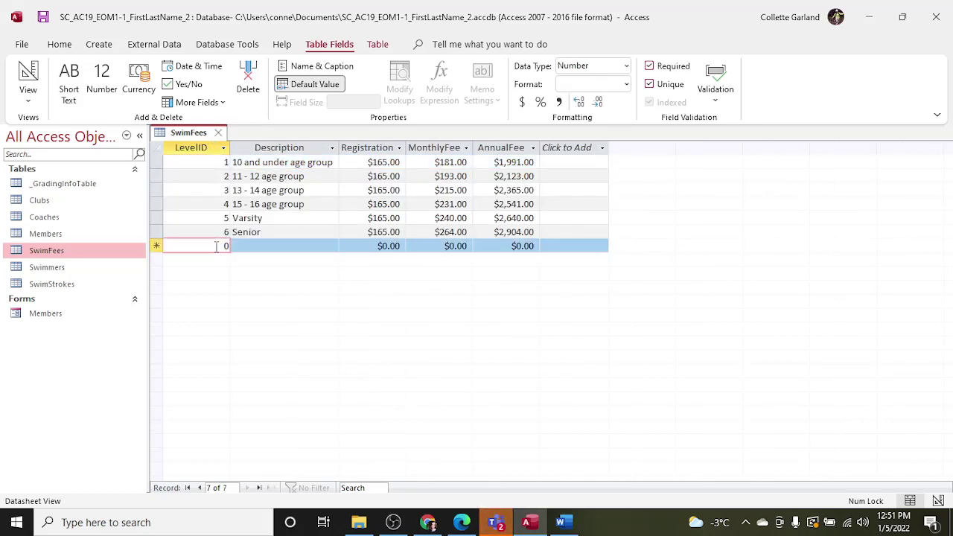
mouse_move(564, 526)
click(565, 503)
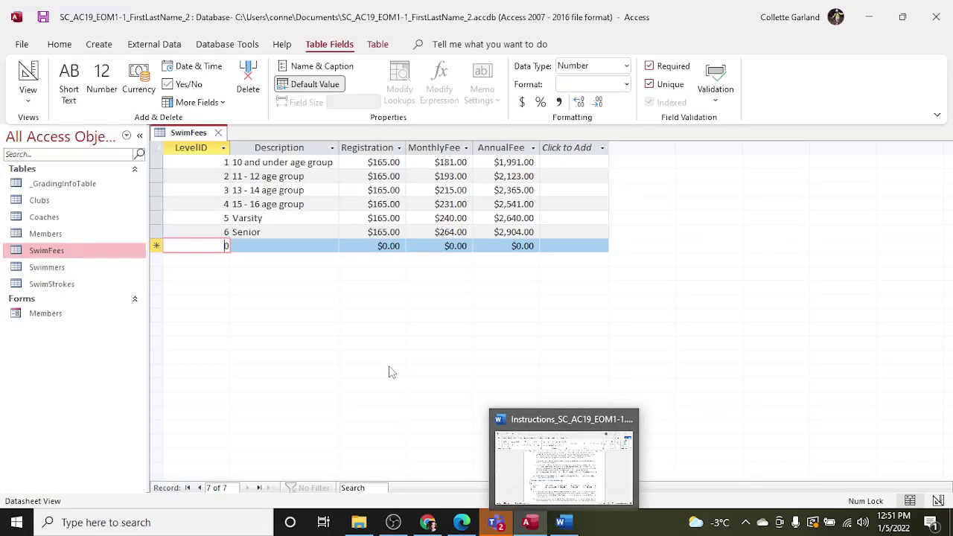
key(BackSpace)
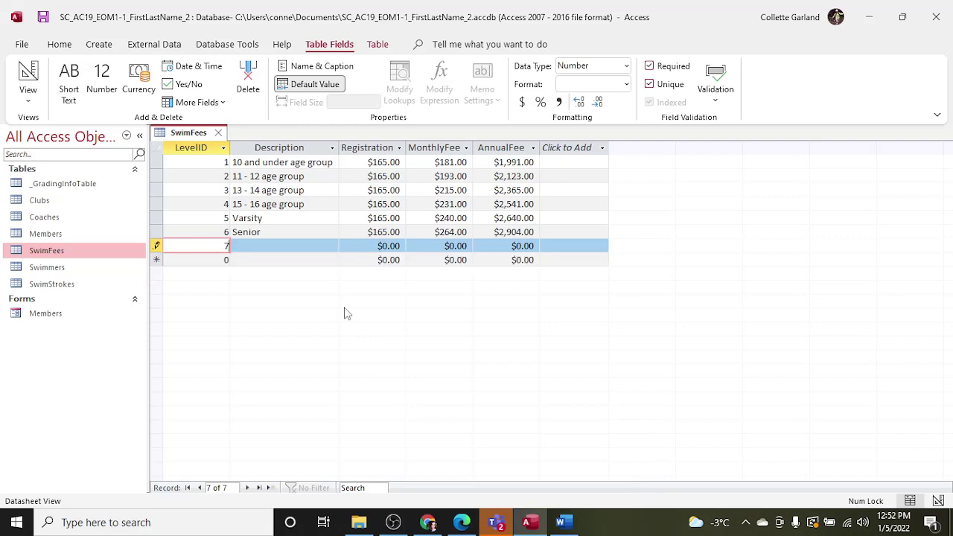
key(Tab)
text(Recreational)
key(Tab)
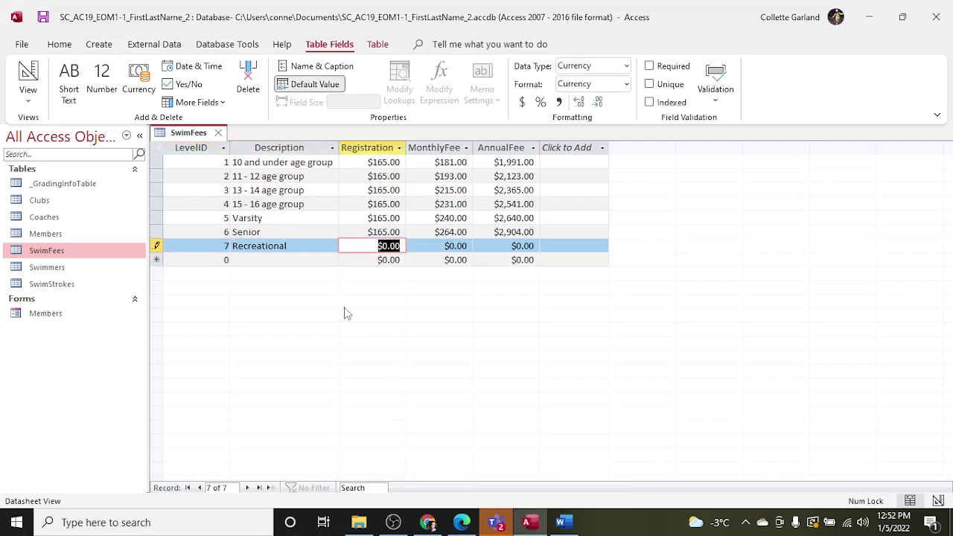
text(165)
key(Tab)
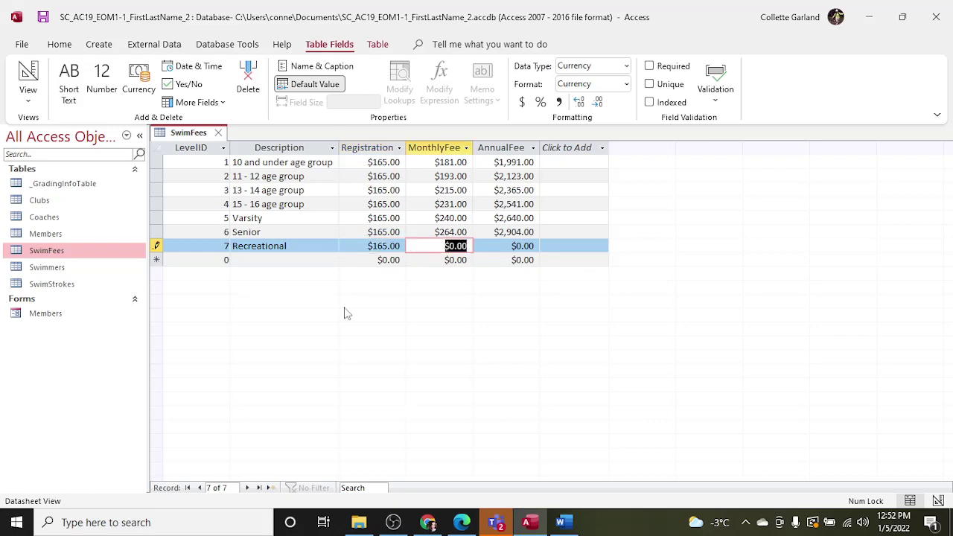
Enter the $200.00 and $2,100.00 fees for the new record, then close SwimFees
click(560, 523)
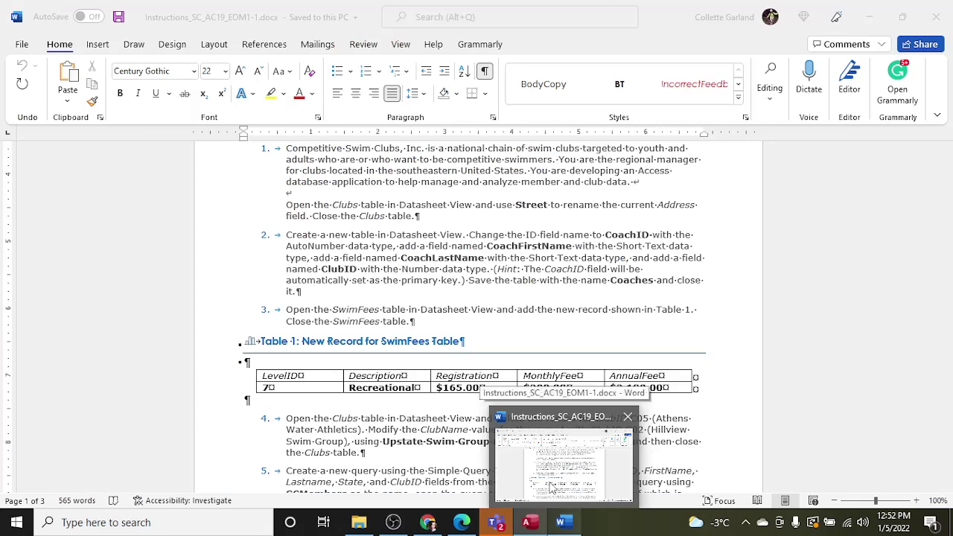
click(551, 484)
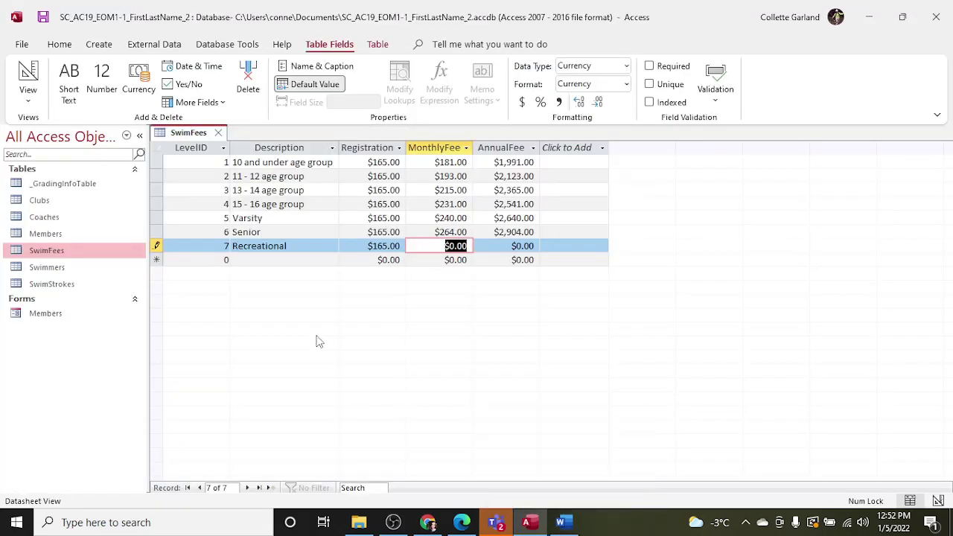
text(200)
key(Tab)
text(2100)
key(Tab)
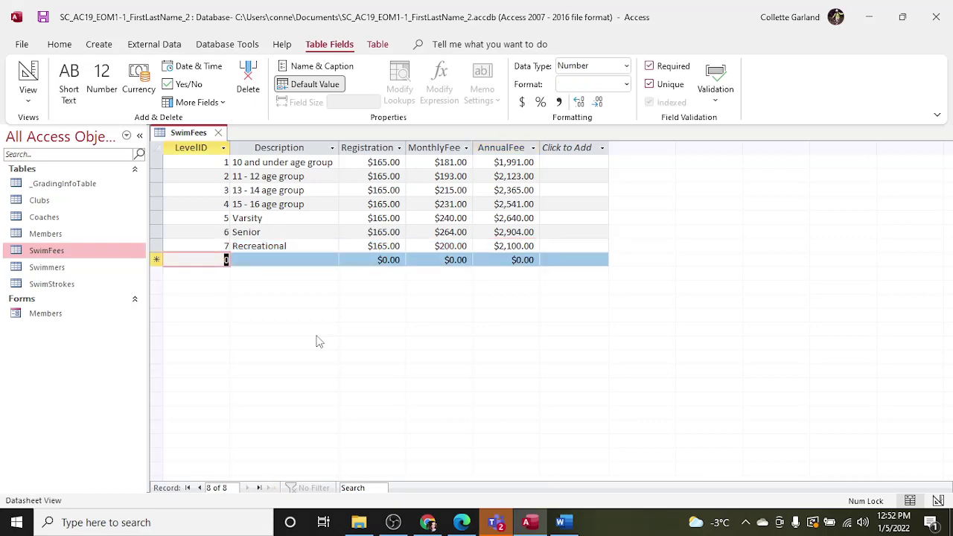
click(566, 522)
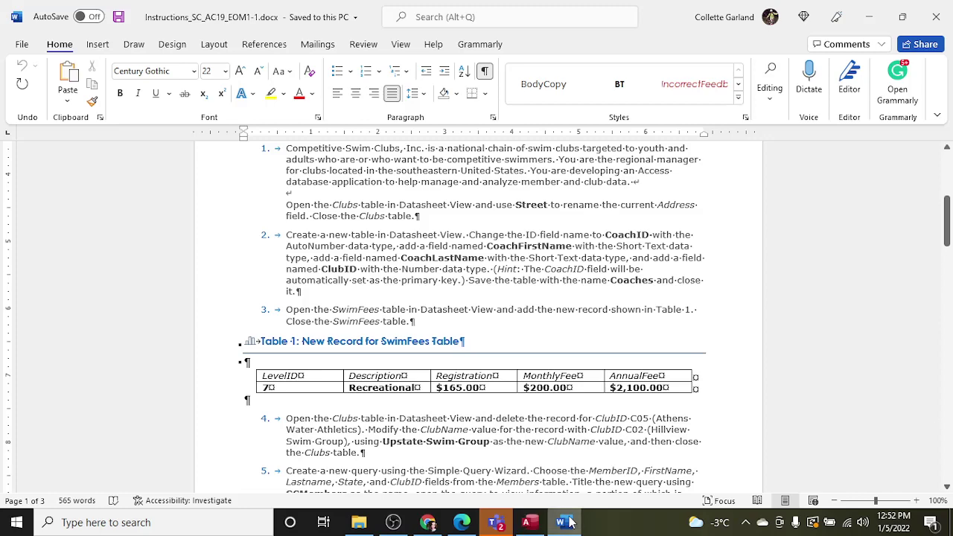
click(529, 522)
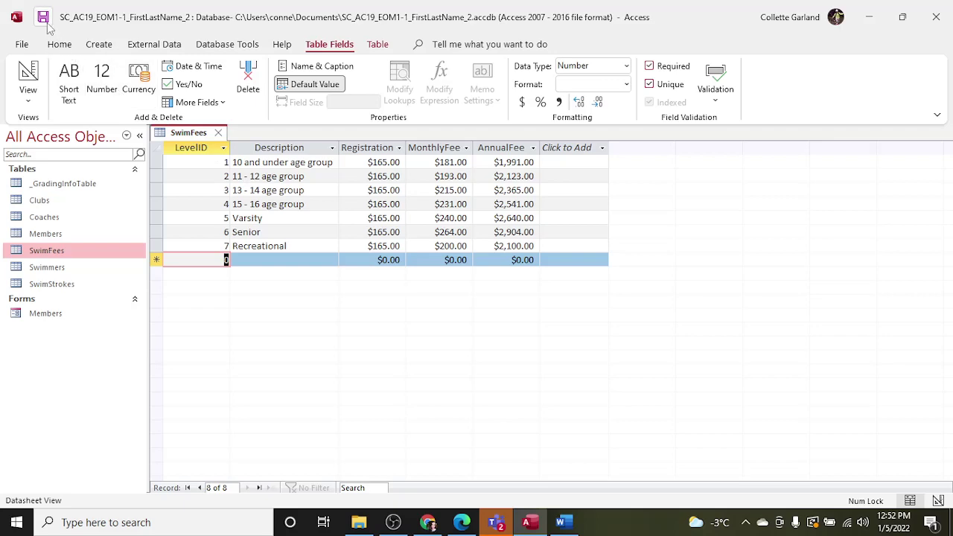
click(217, 133)
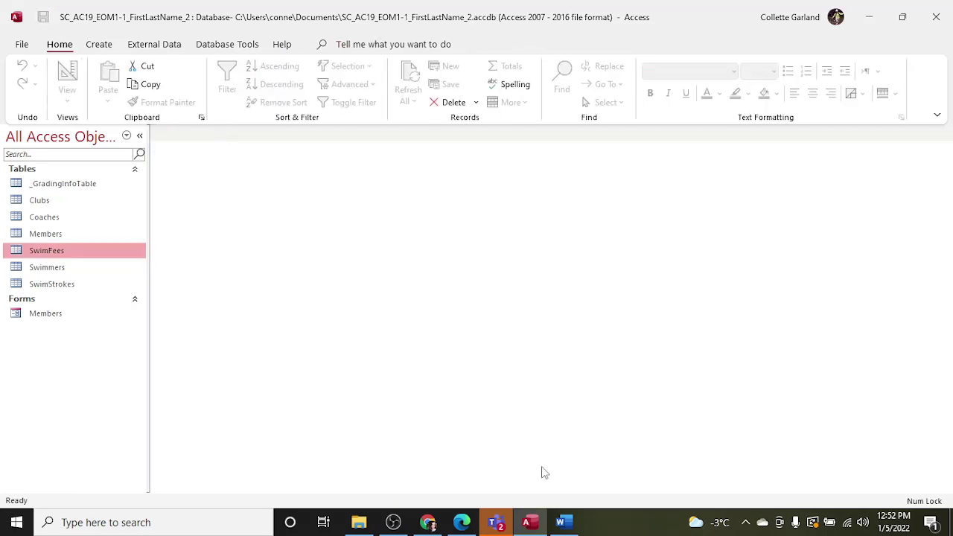
click(563, 523)
scroll(520, 436, down, 3)
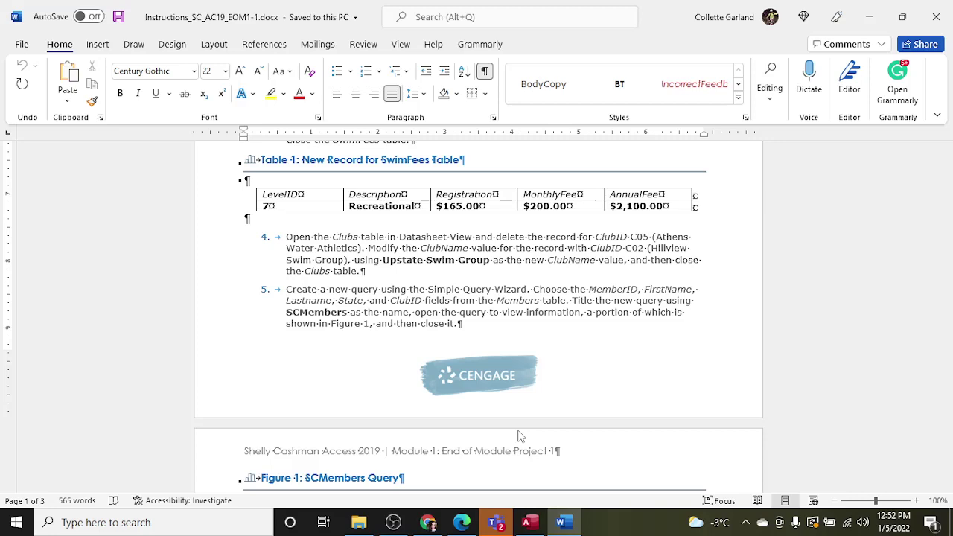
Open the Clubs table and delete the C05 Athens Water Athletics record
click(529, 522)
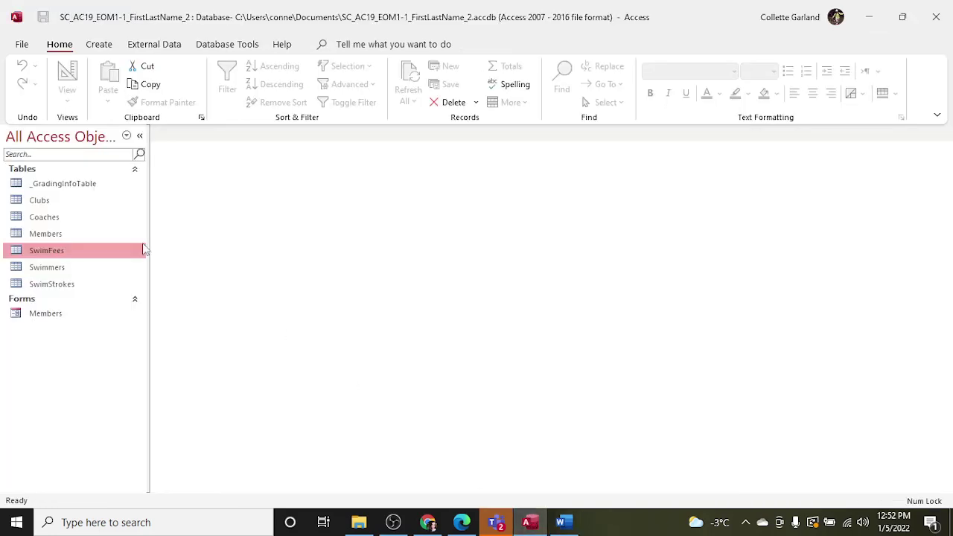
double_click(42, 194)
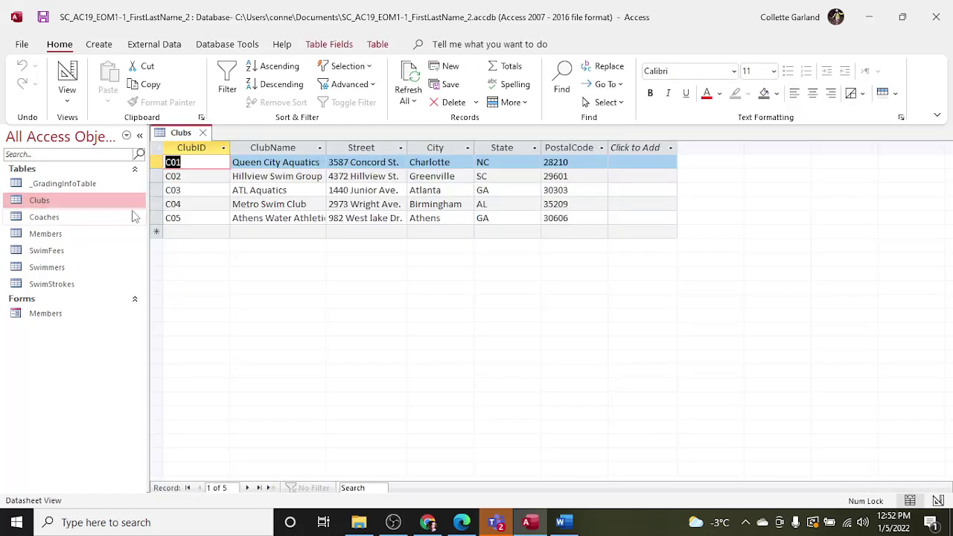
click(155, 217)
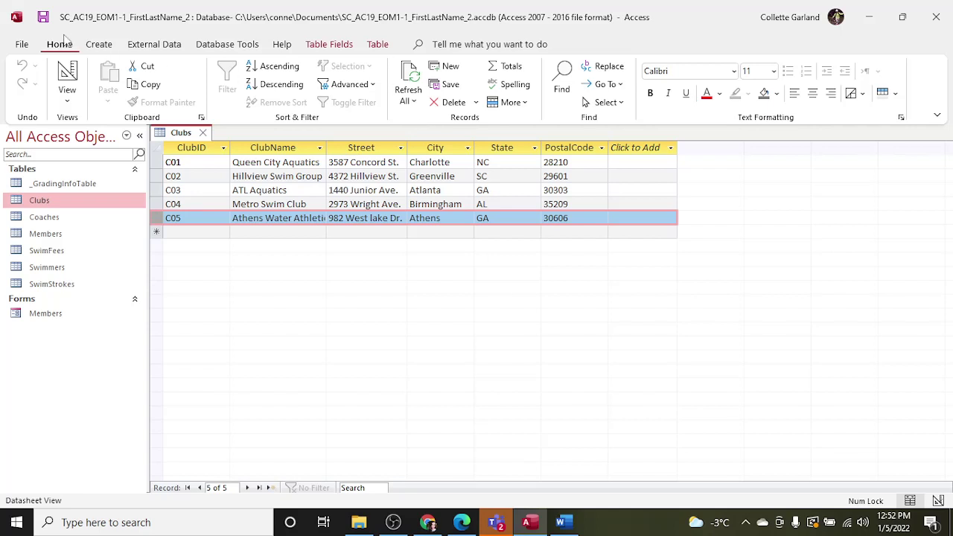
click(476, 104)
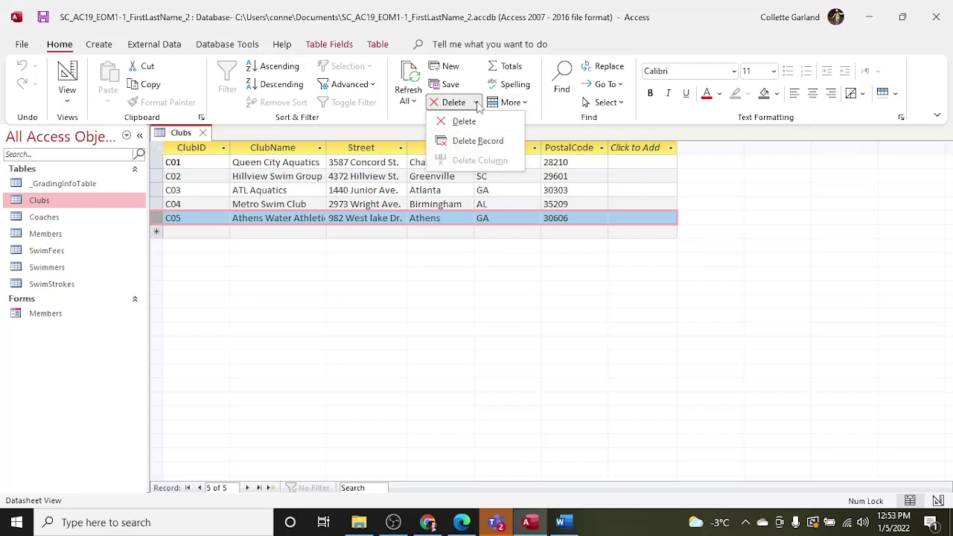
click(477, 141)
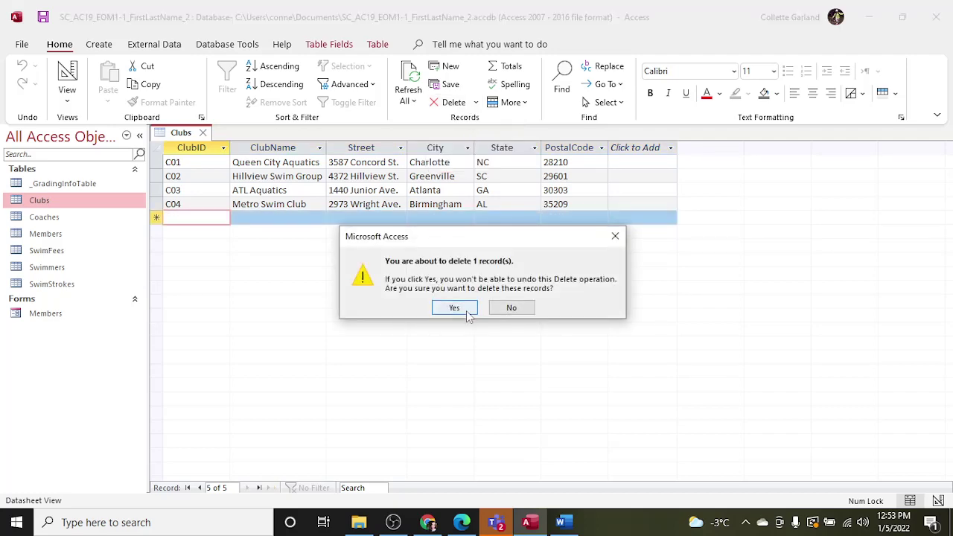
click(454, 308)
Change club C02's name from Hillview to Upstate Swim Group
click(564, 523)
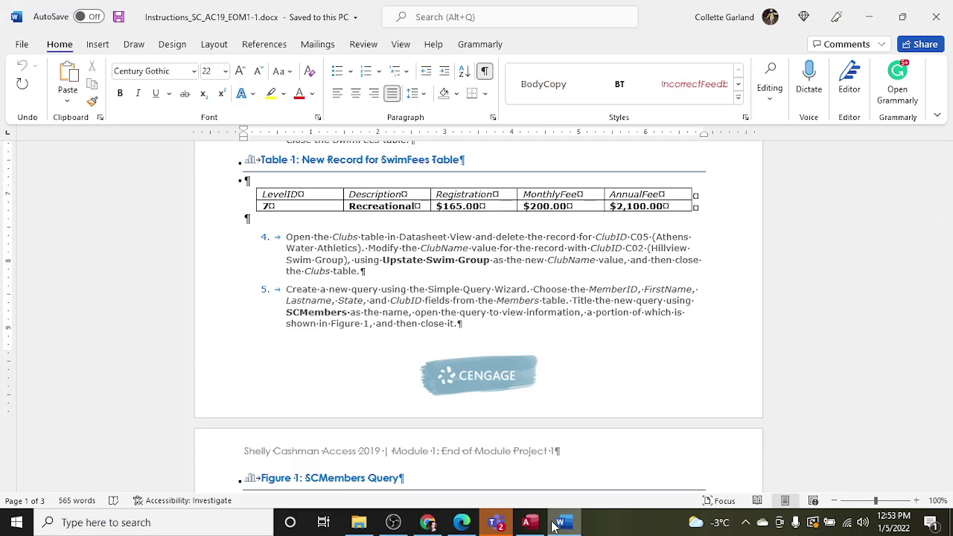
click(530, 522)
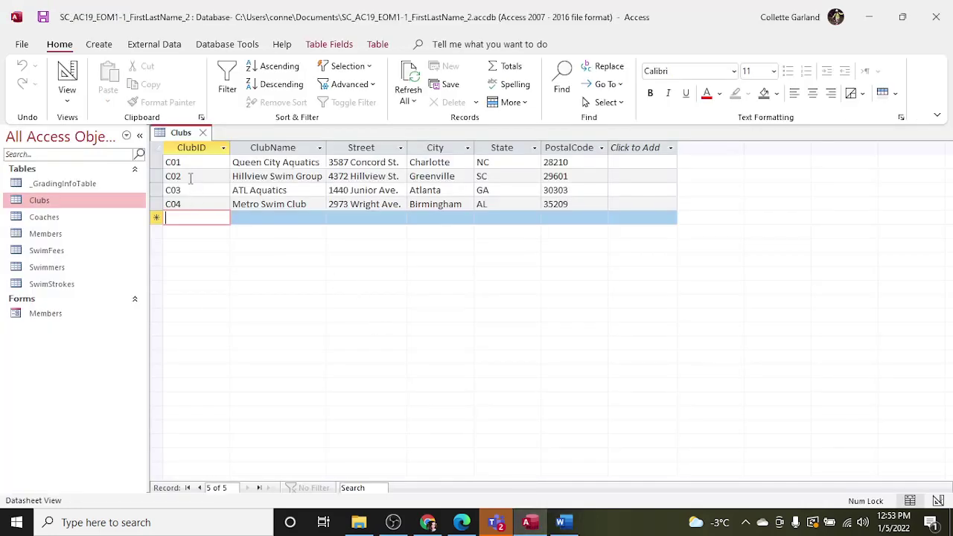
click(247, 176)
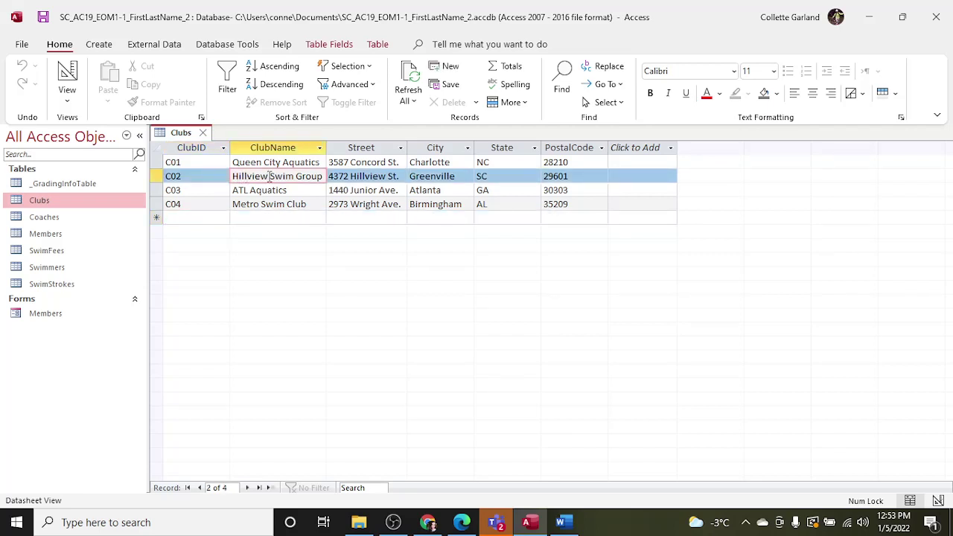
key(BackSpace)
key(BackSpace)
key(BackSpace)
key(BackSpace)
key(BackSpace)
key(BackSpace)
key(BackSpace)
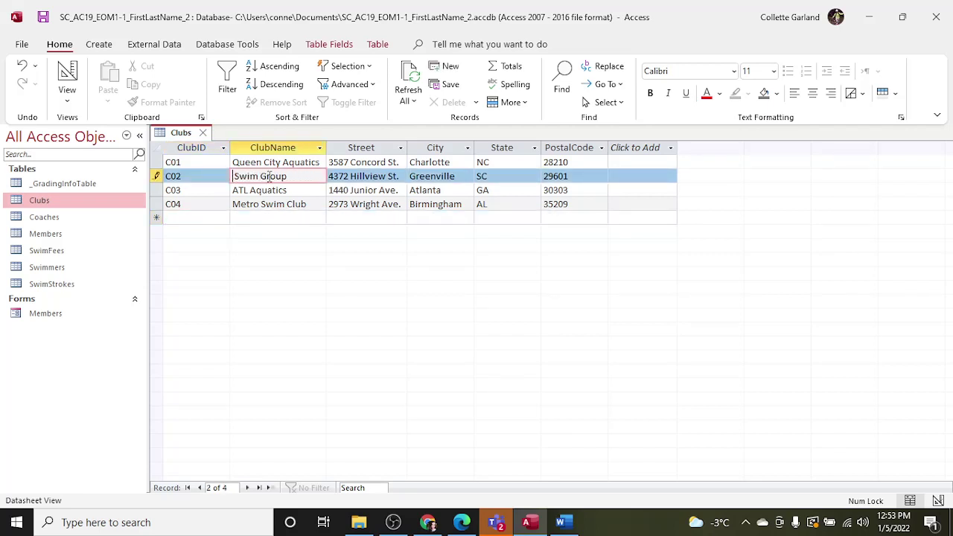
text(Upstate)
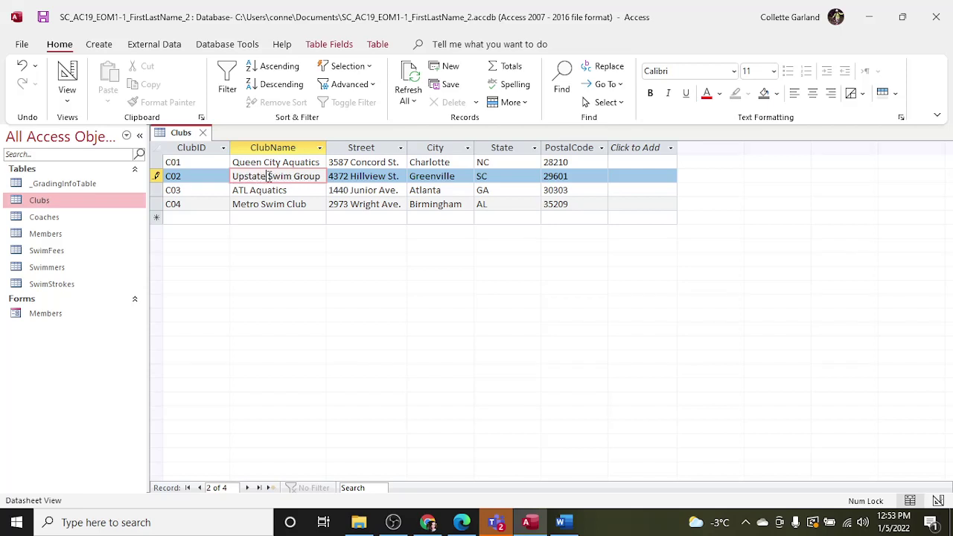
click(564, 523)
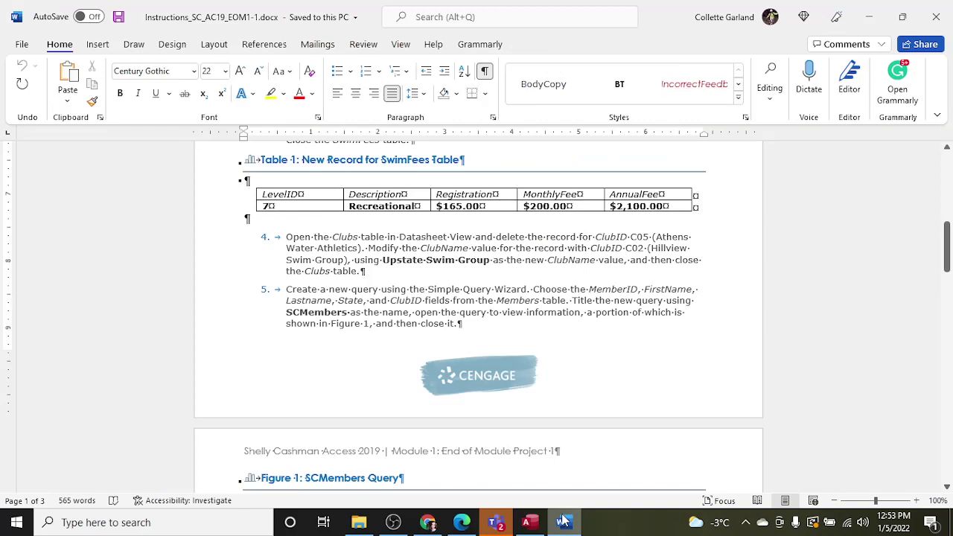
Save the C02 name change and close the Clubs table
click(529, 522)
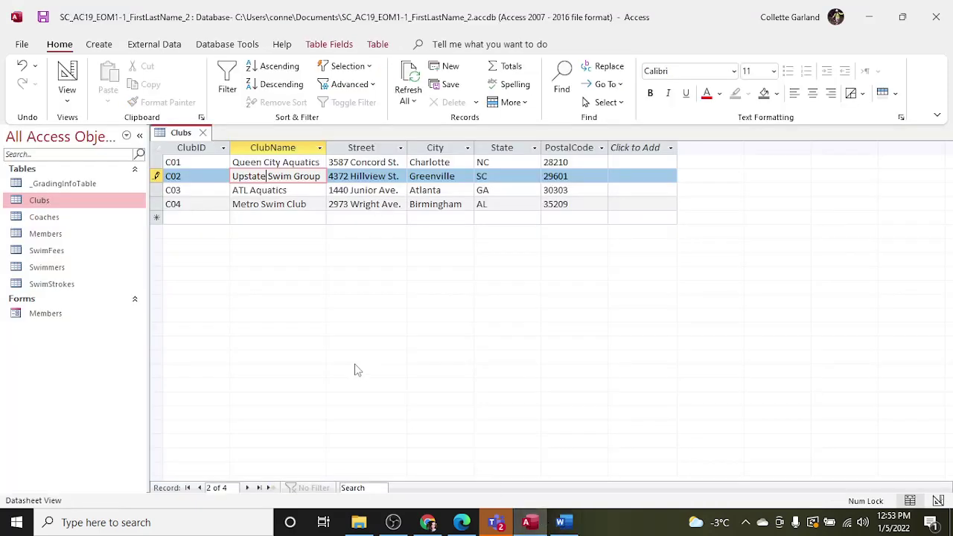
click(44, 17)
click(202, 132)
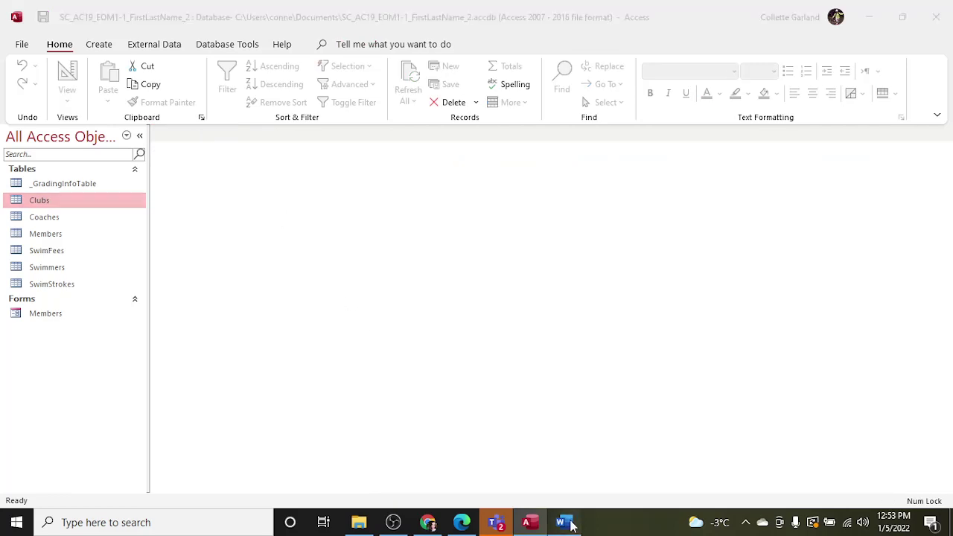
Arrange Word on the right half and Access on the left, side by side
click(564, 522)
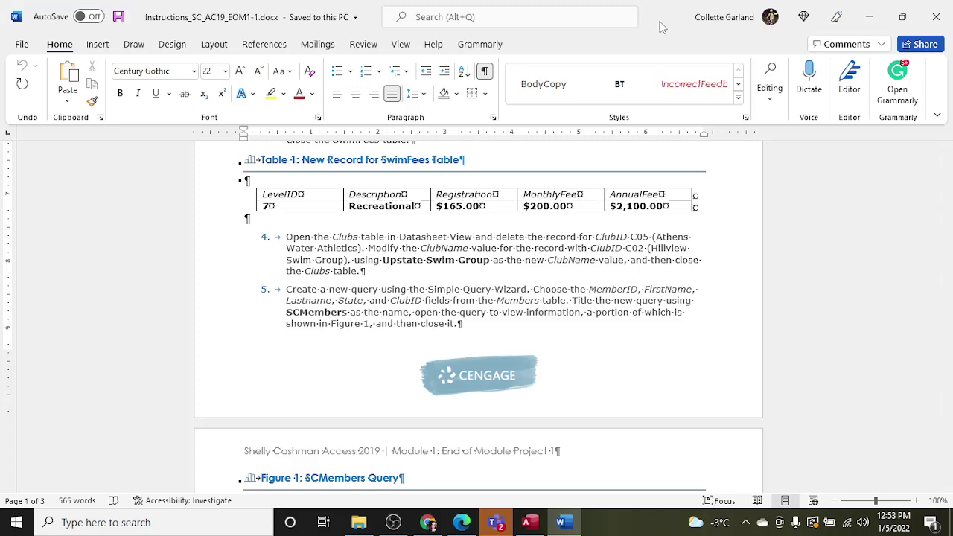
drag(663, 18, 952, 224)
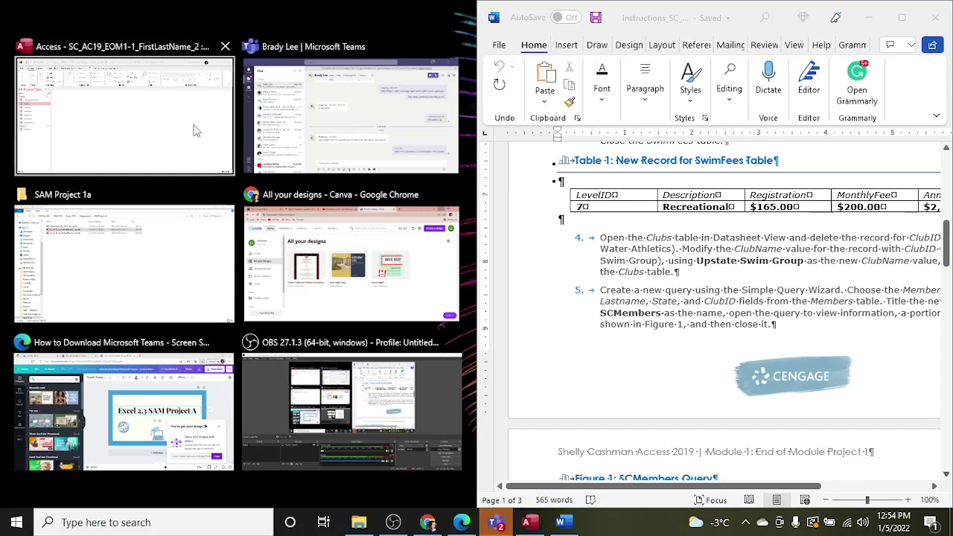
click(196, 131)
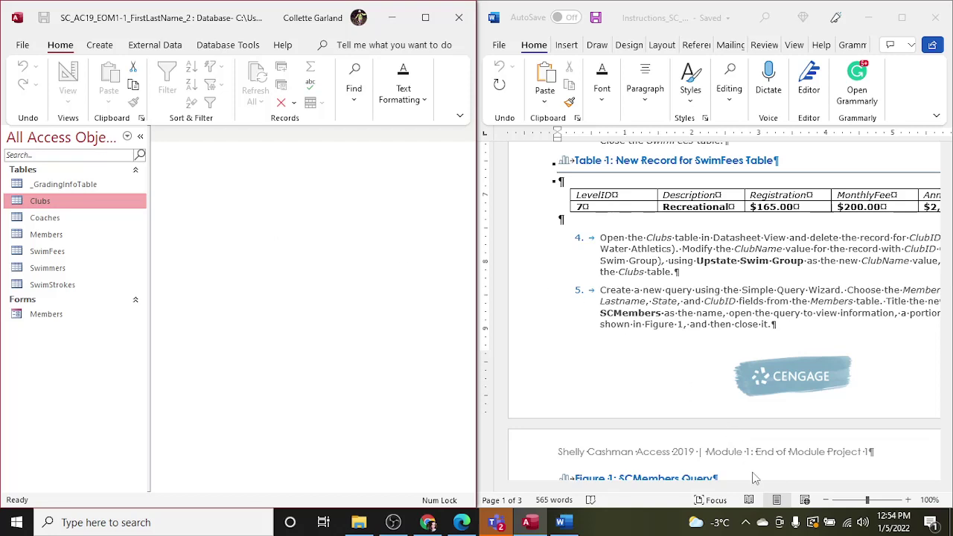
click(719, 381)
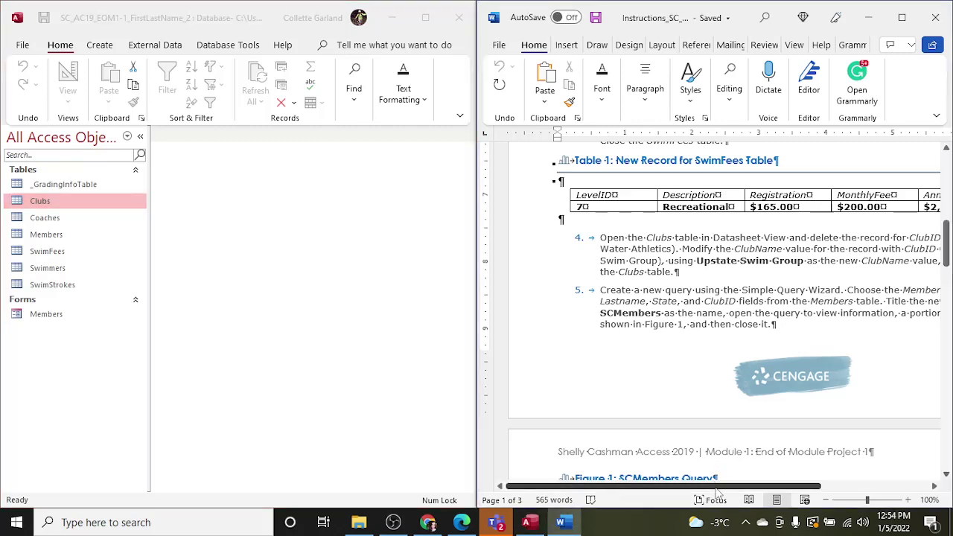
drag(716, 486, 775, 503)
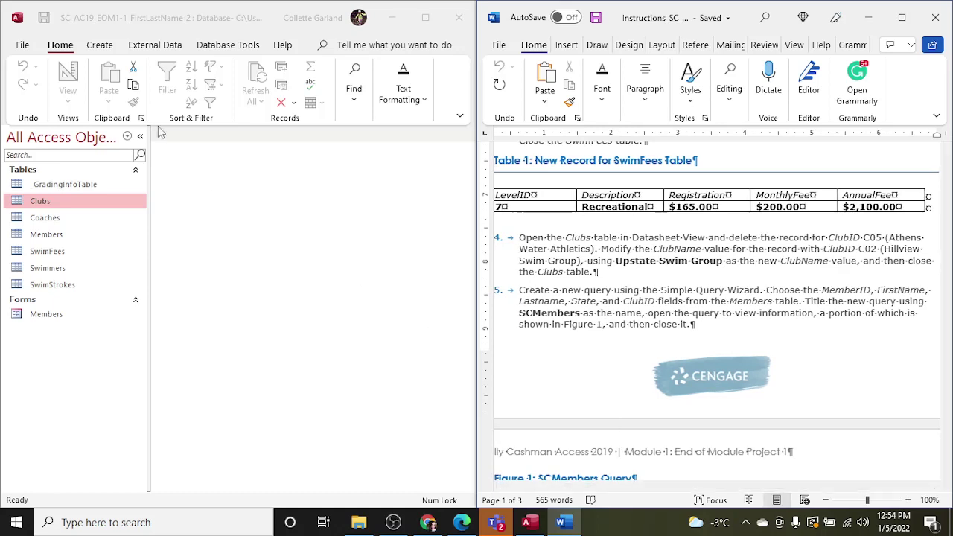
click(104, 41)
In the Simple Query Wizard, add MemberID, FirstName, LastName, State and ClubID from Members
click(102, 45)
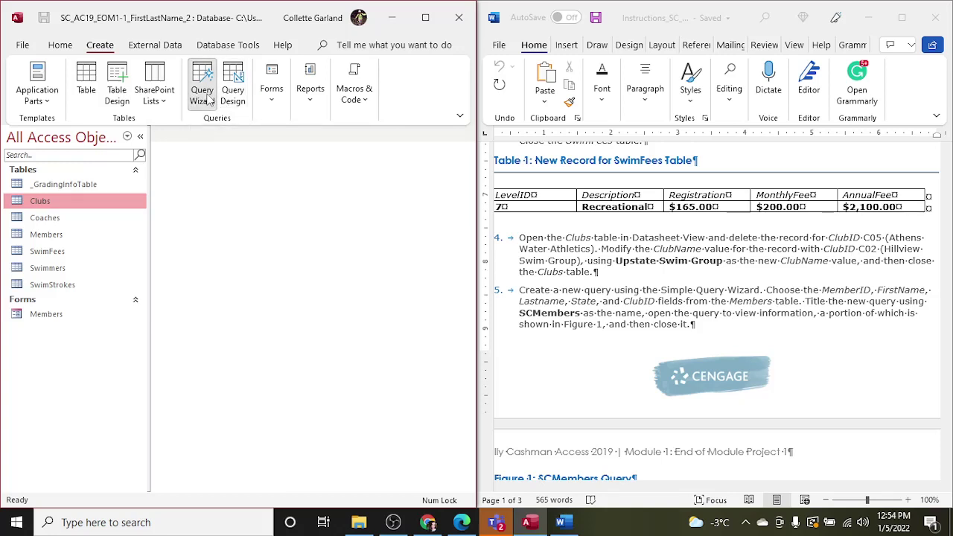
click(208, 96)
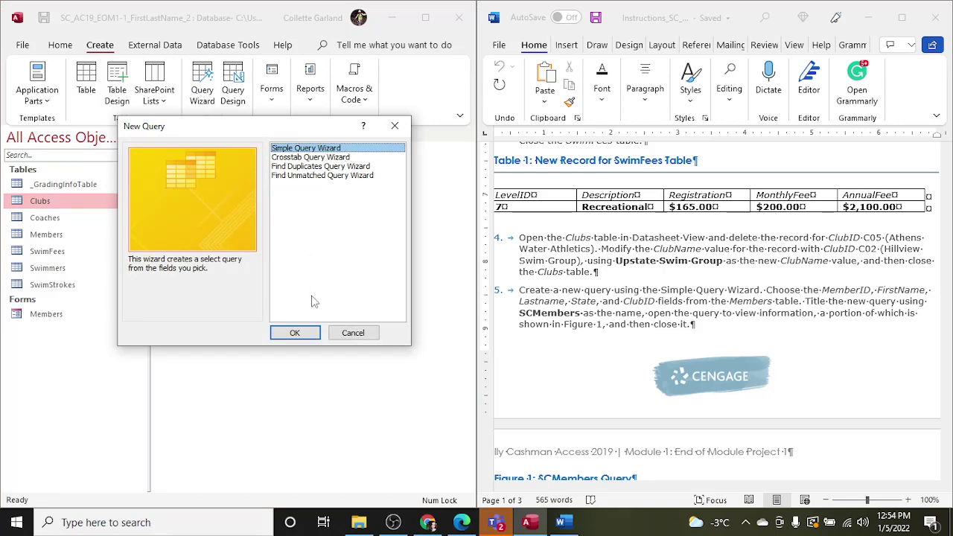
click(304, 333)
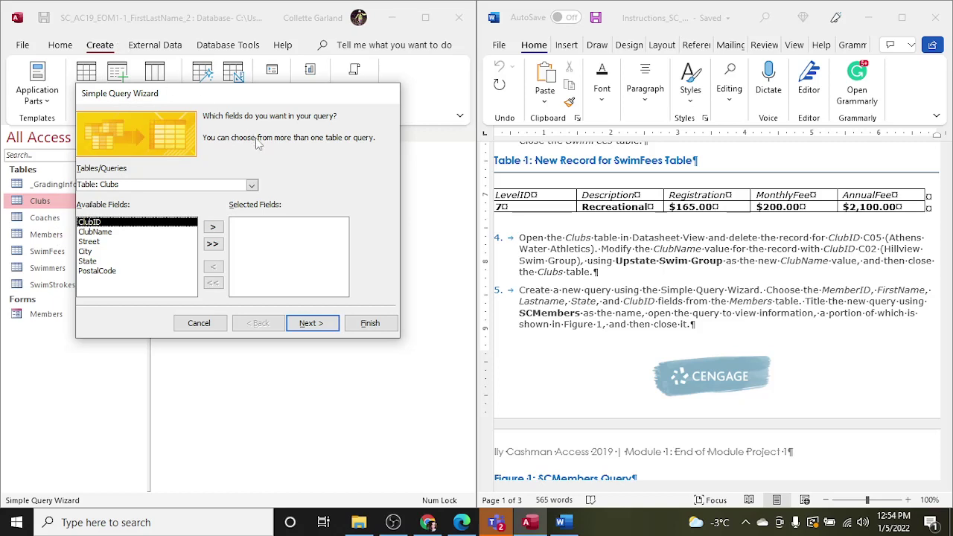
click(248, 185)
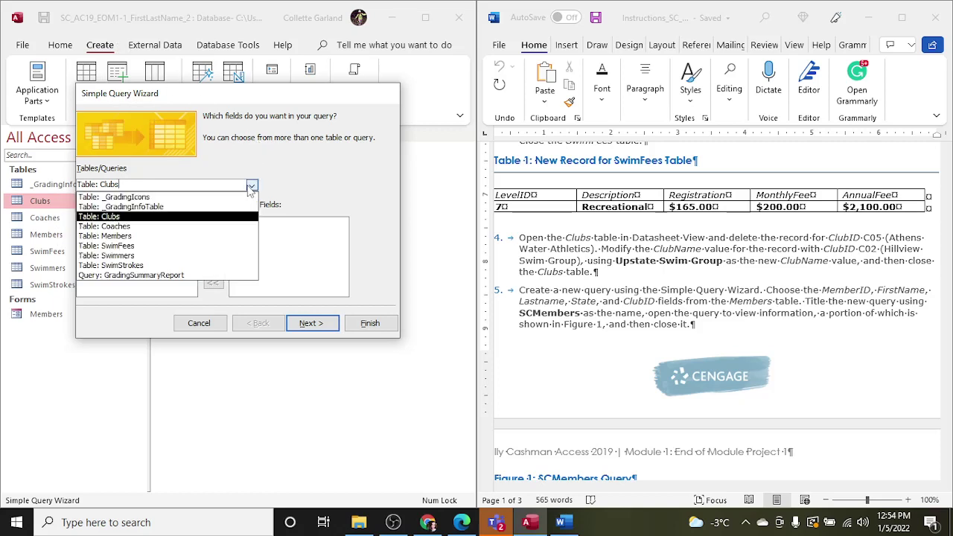
click(181, 237)
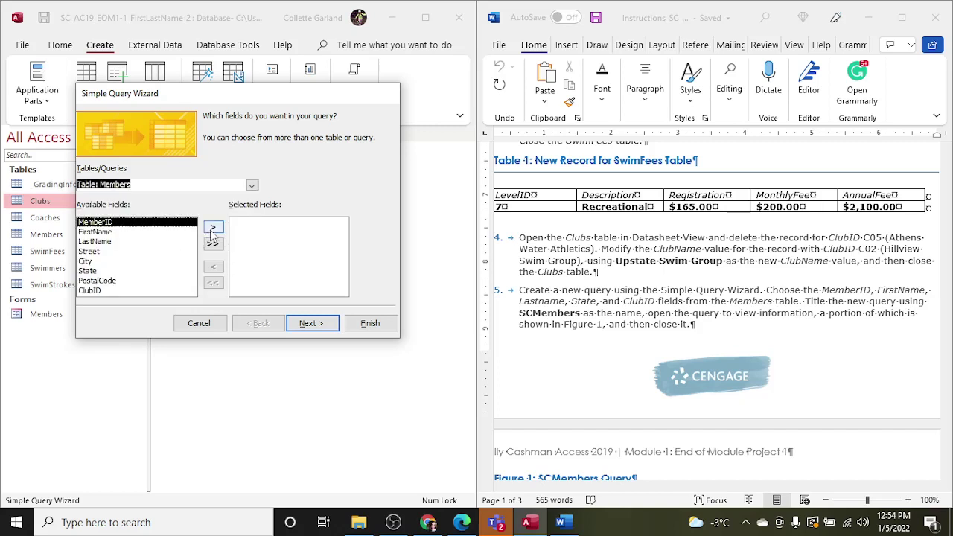
click(213, 228)
click(213, 228)
click(213, 230)
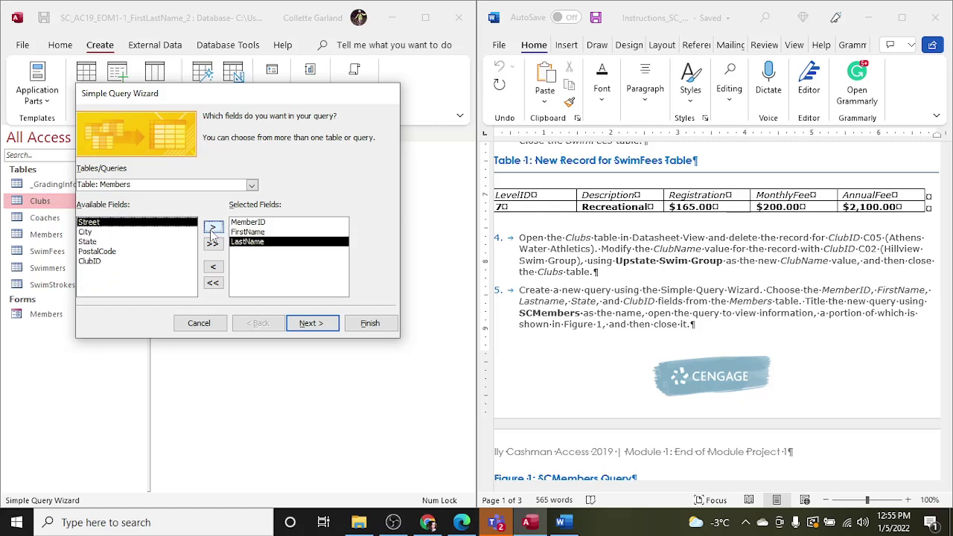
click(149, 244)
click(212, 229)
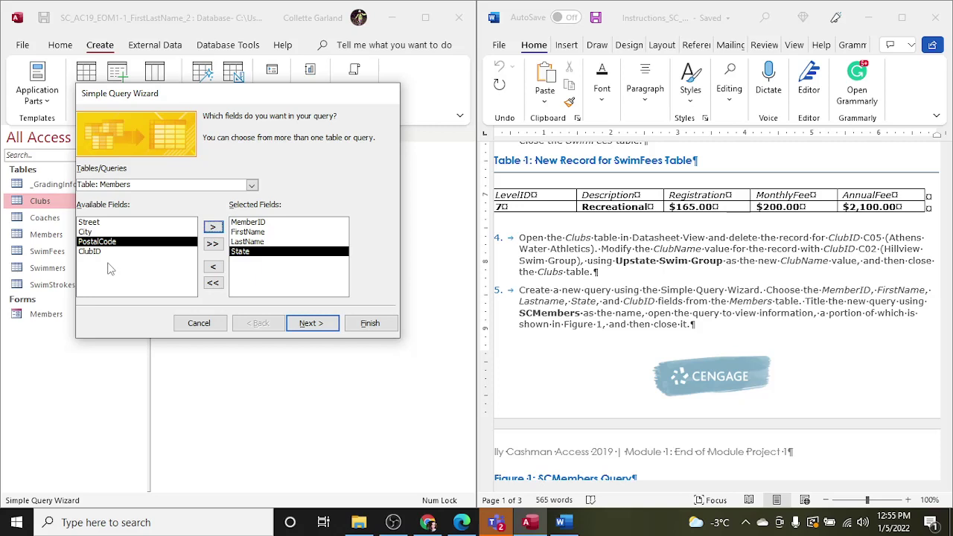
click(108, 253)
click(214, 228)
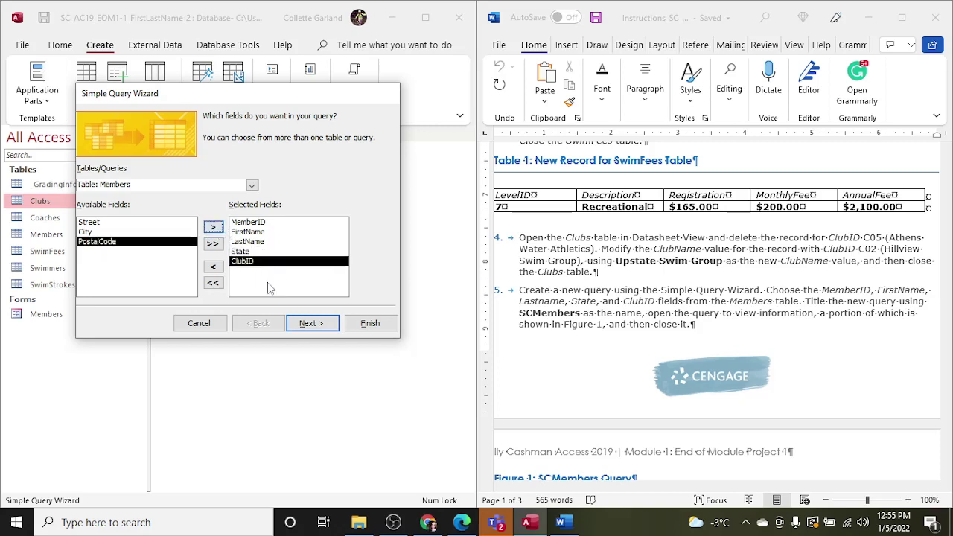
Title the query SCMembers, finish the wizard, and close the datasheet
click(313, 326)
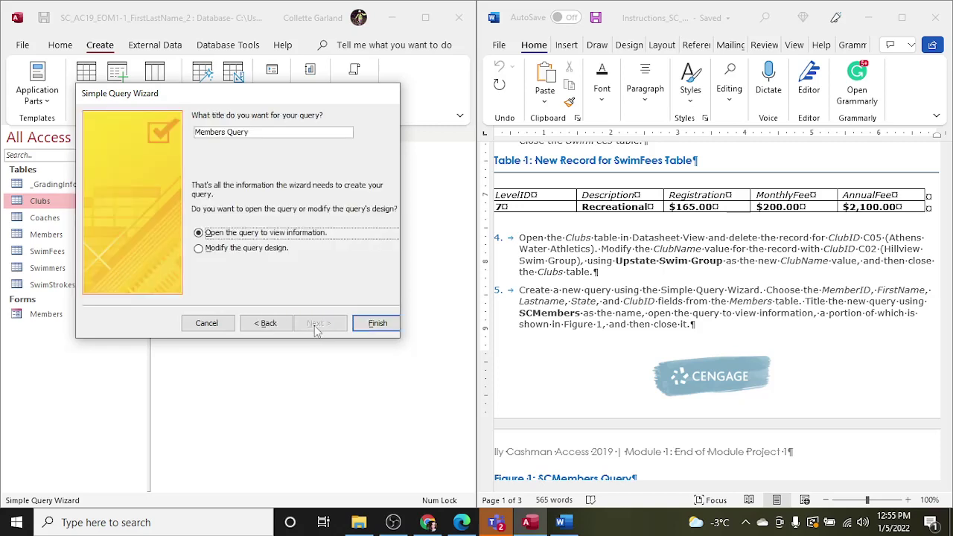
click(253, 133)
key(BackSpace)
key(BackSpace)
key(BackSpace)
key(BackSpace)
key(BackSpace)
key(BackSpace)
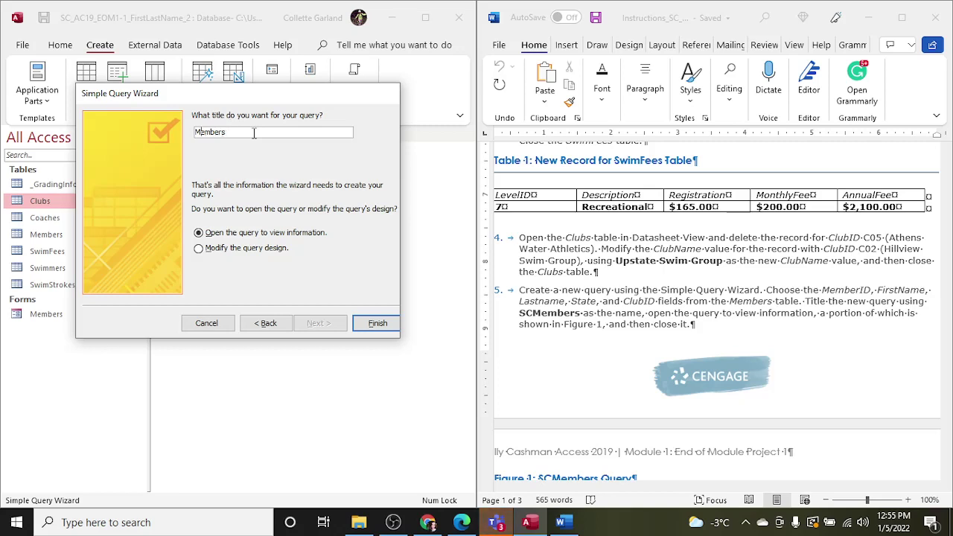
key(Home)
text(SC)
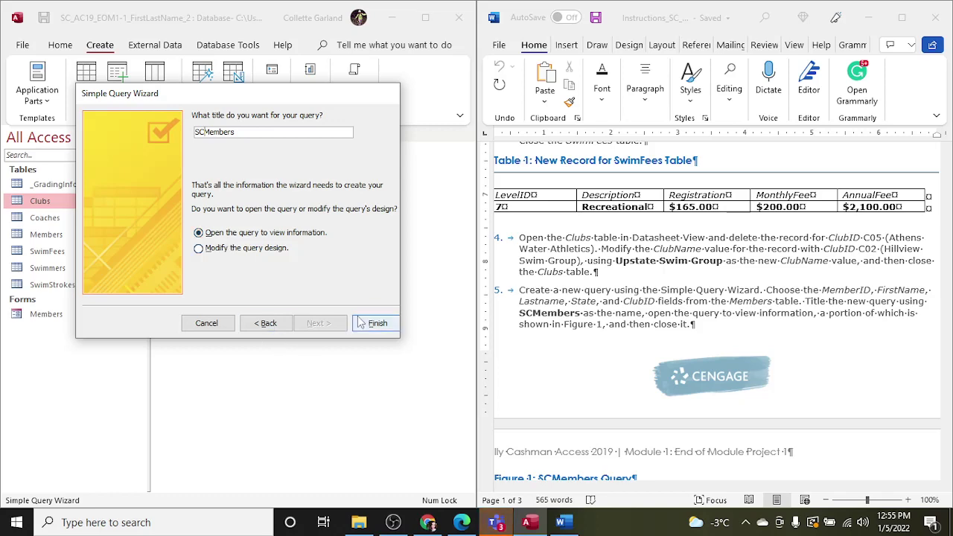
click(375, 324)
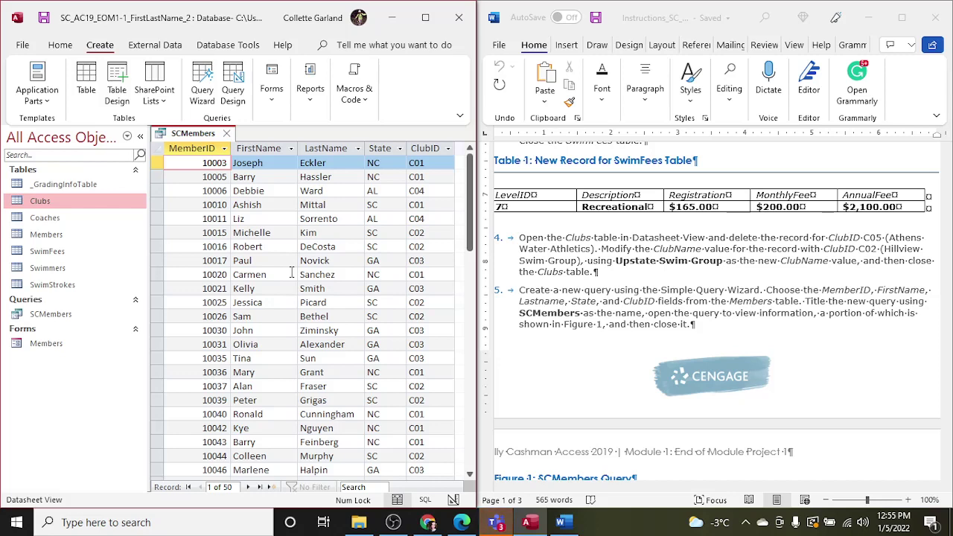
click(226, 134)
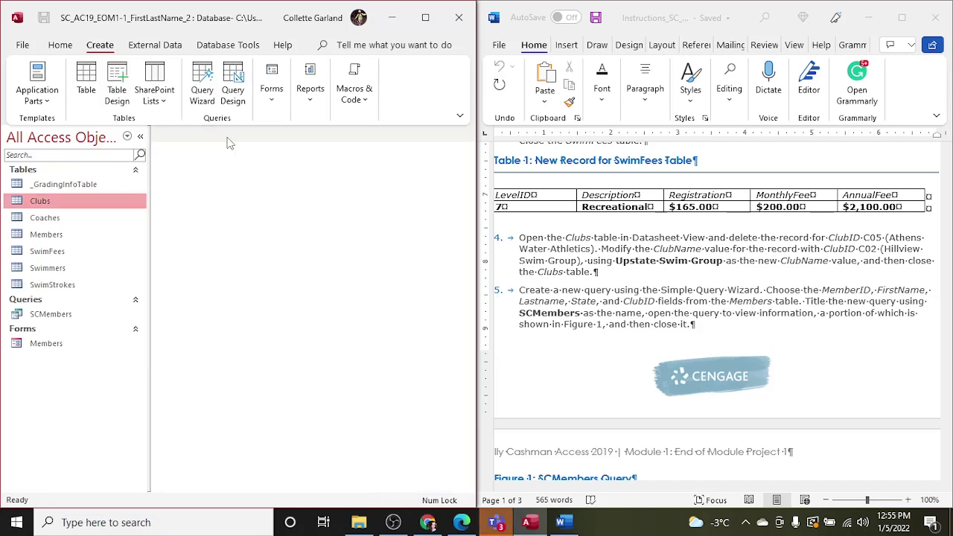
Rename the Members form to 'Member Entry'
click(544, 261)
scroll(544, 260, down, 5)
scroll(543, 257, down, 6)
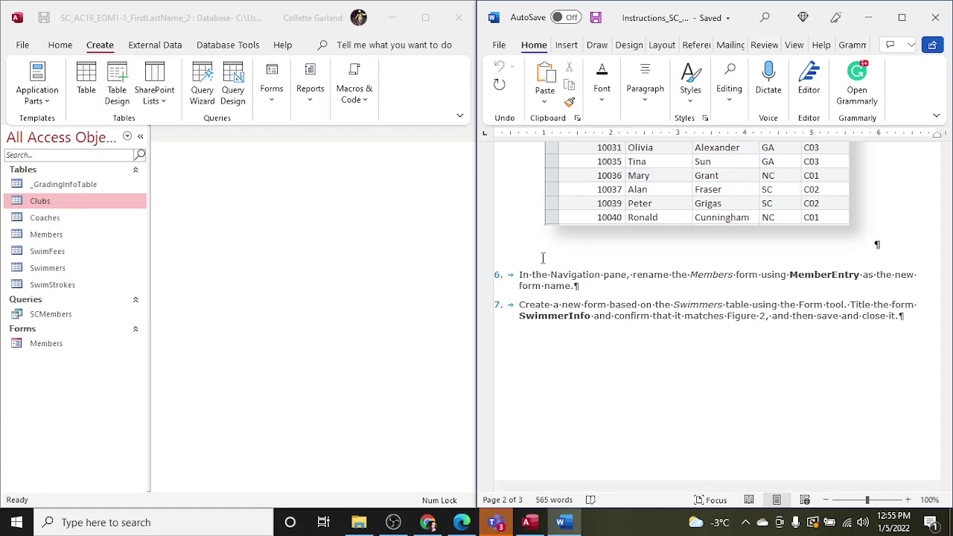
right_click(54, 349)
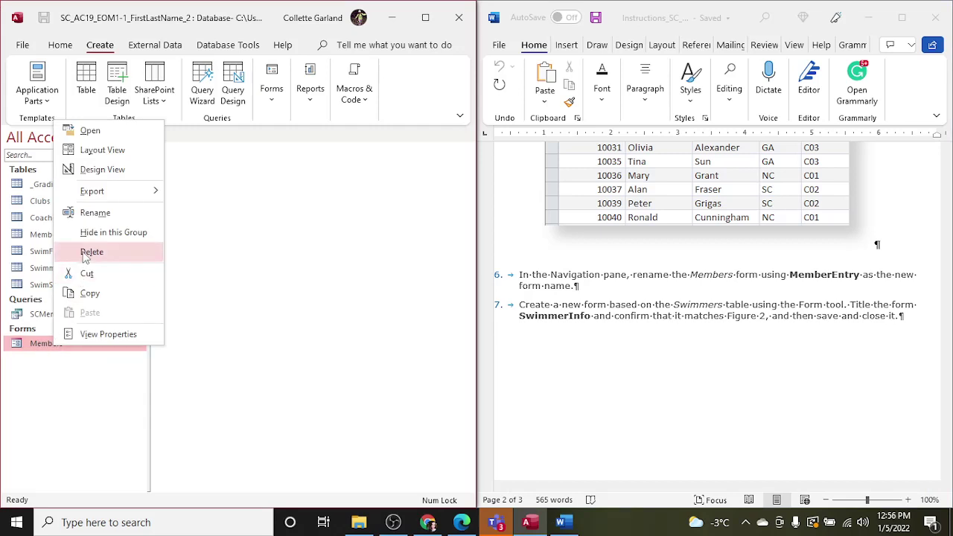
click(89, 217)
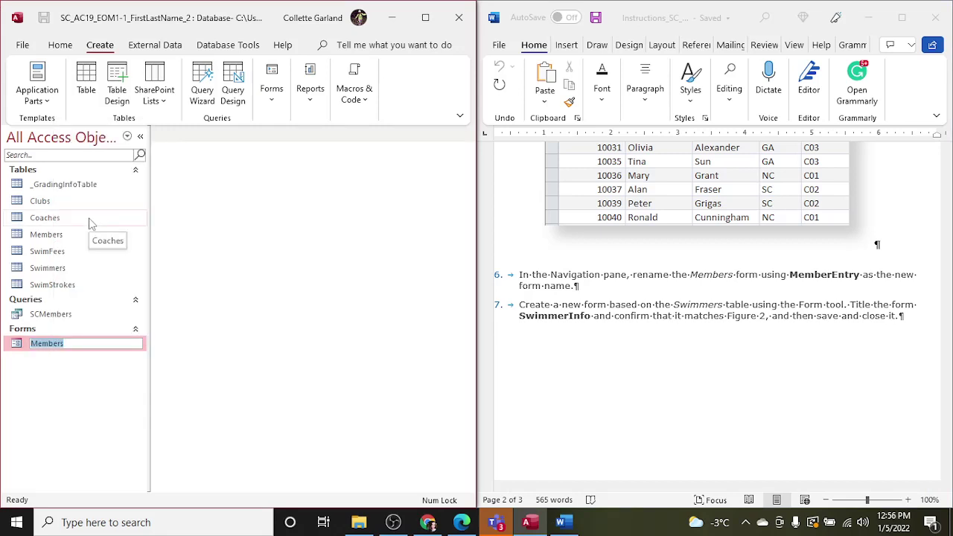
key(Right)
key(BackSpace)
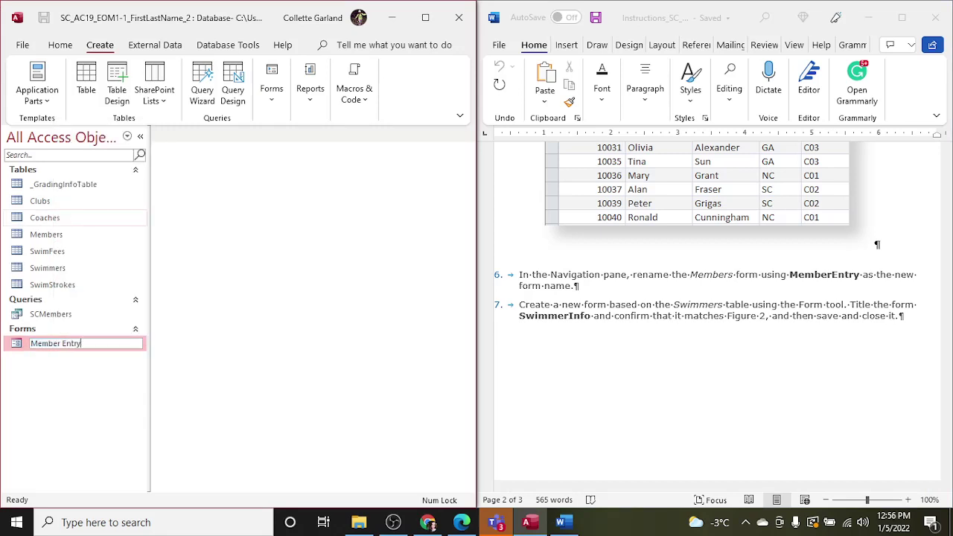
text(Entry)
key(Return)
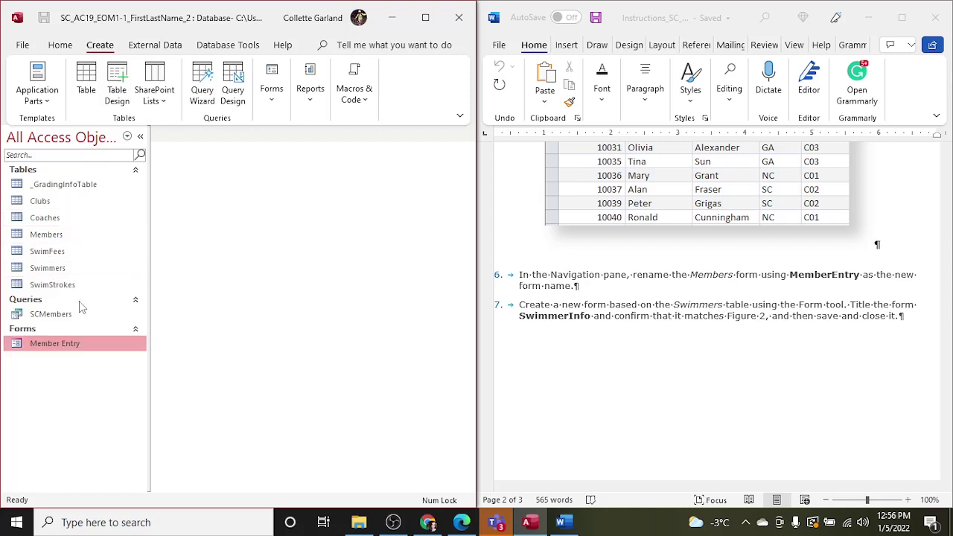
Correct the form name to 'MemberEntry' by removing the space
right_click(66, 342)
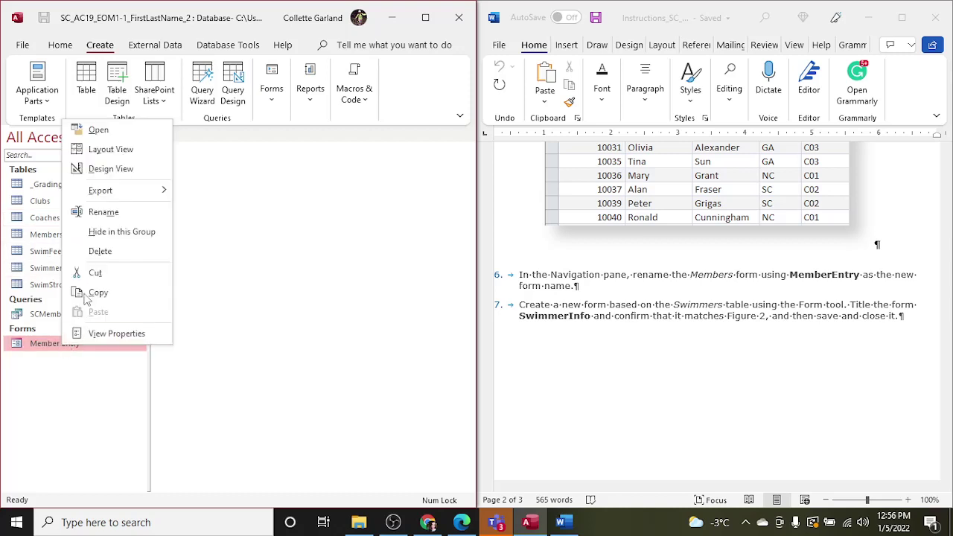
click(104, 212)
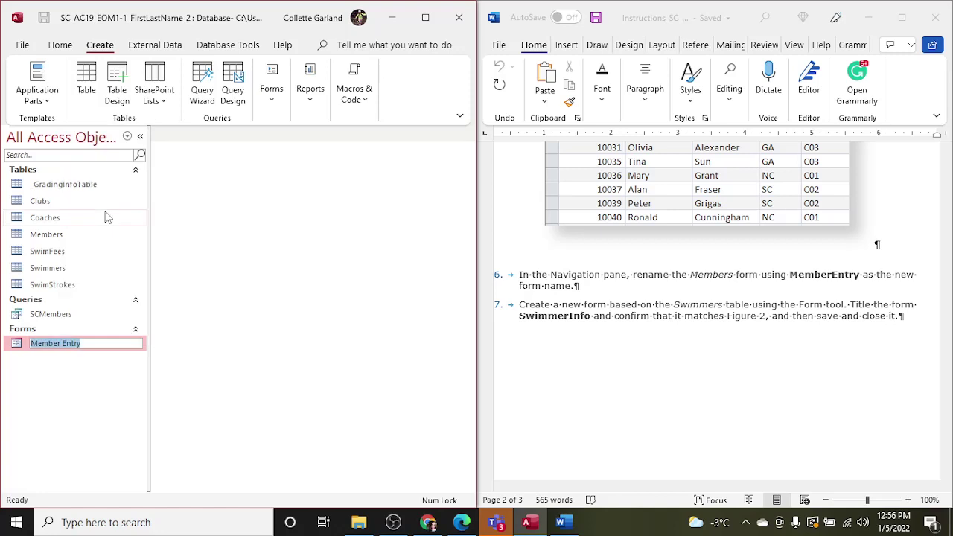
key(Home)
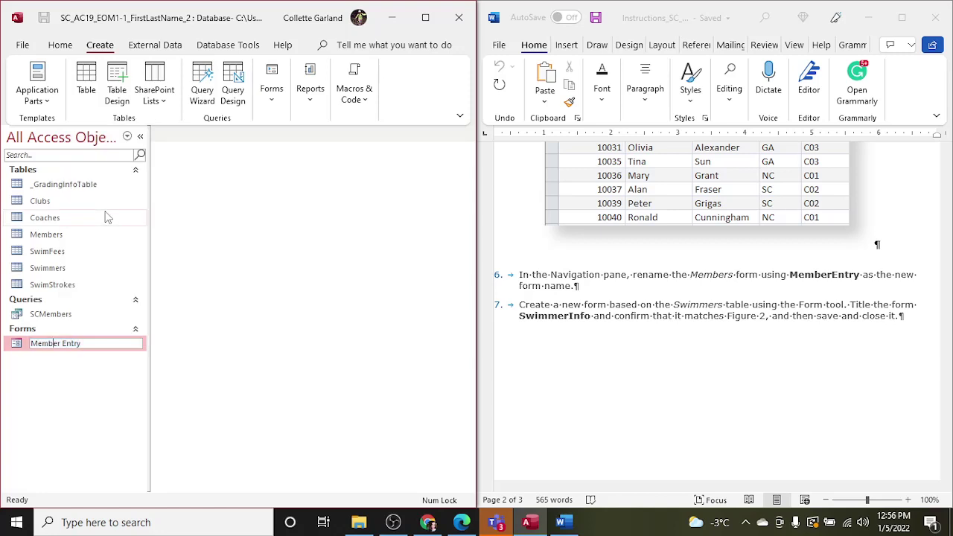
key(Delete)
key(Return)
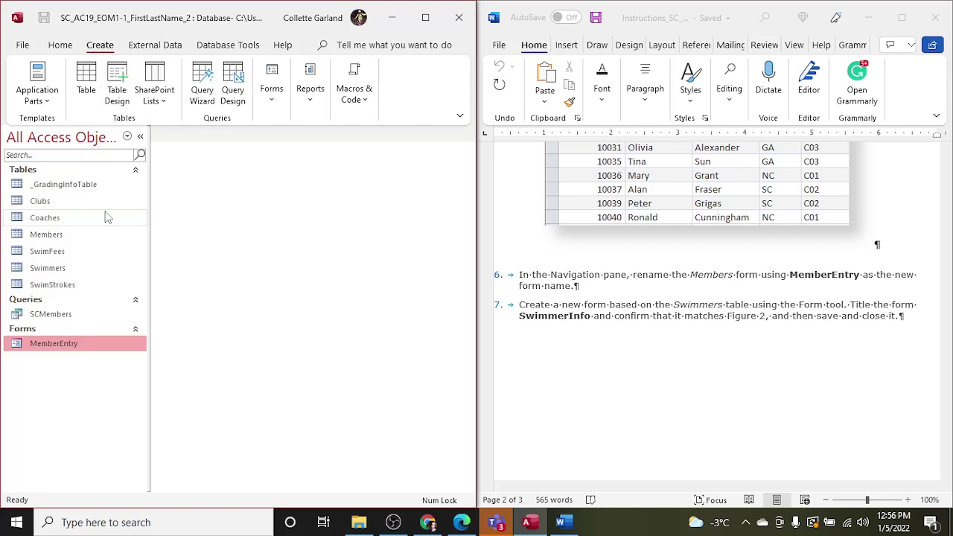
Generate an instant form from the Swimmers table with SwimmerID, FirstName, LastName, MemberID and LevelID
click(56, 270)
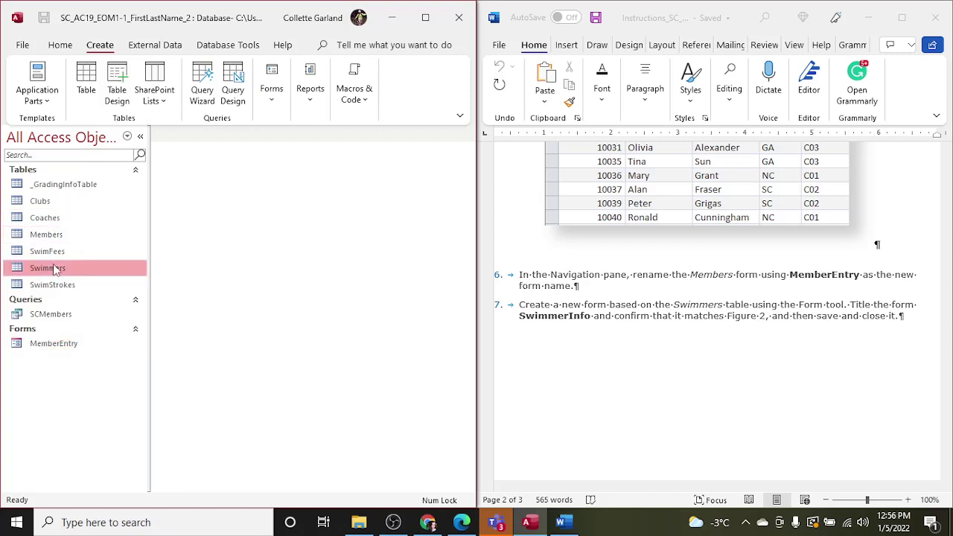
click(272, 97)
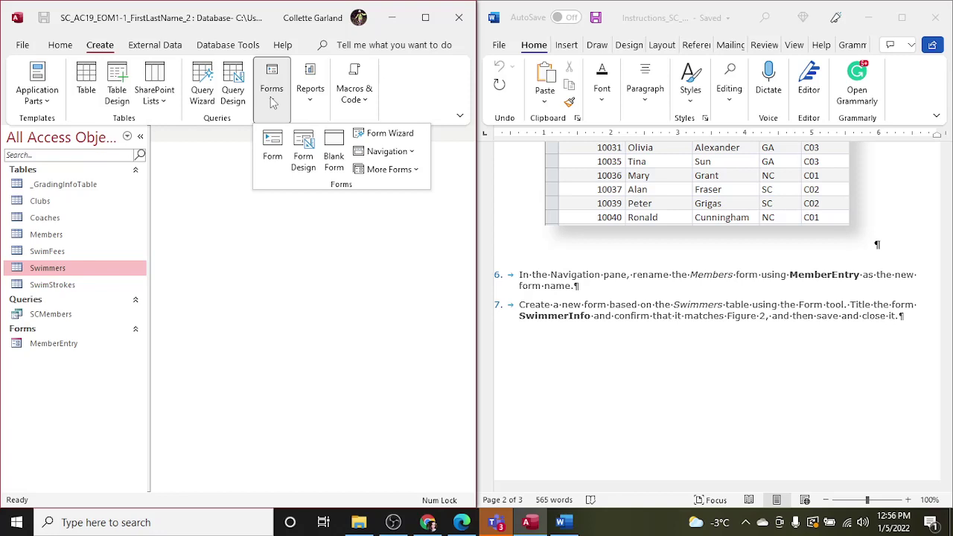
click(267, 141)
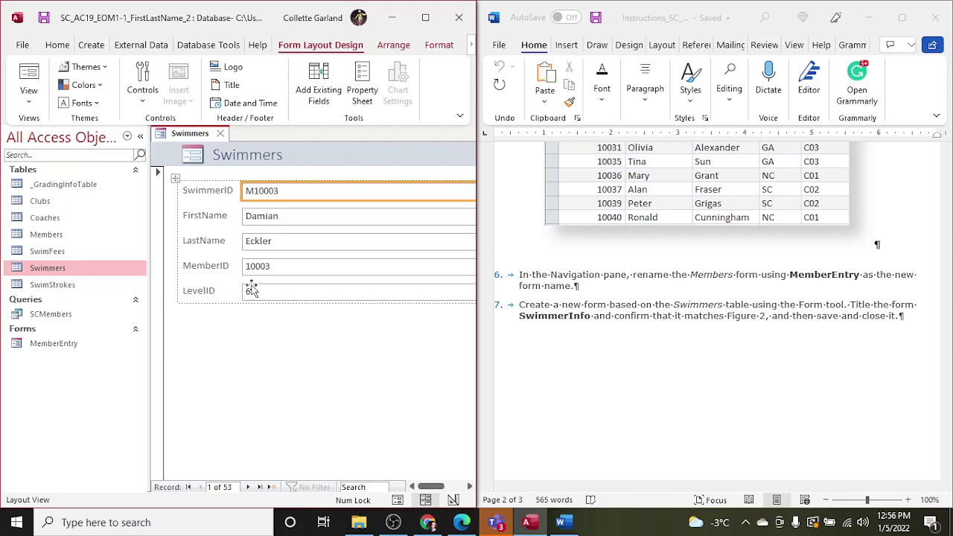
Try retitling the form SwimmerInfo, then restore its title to Swimmers after checking Figure 2
click(277, 157)
click(282, 158)
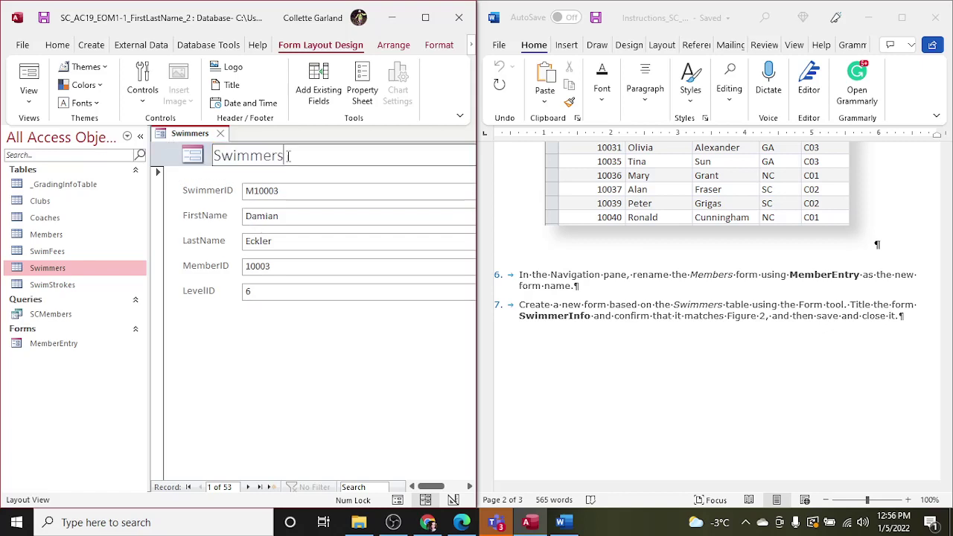
key(BackSpace)
text(Info)
click(596, 311)
scroll(596, 311, down, 5)
scroll(595, 311, down, 1)
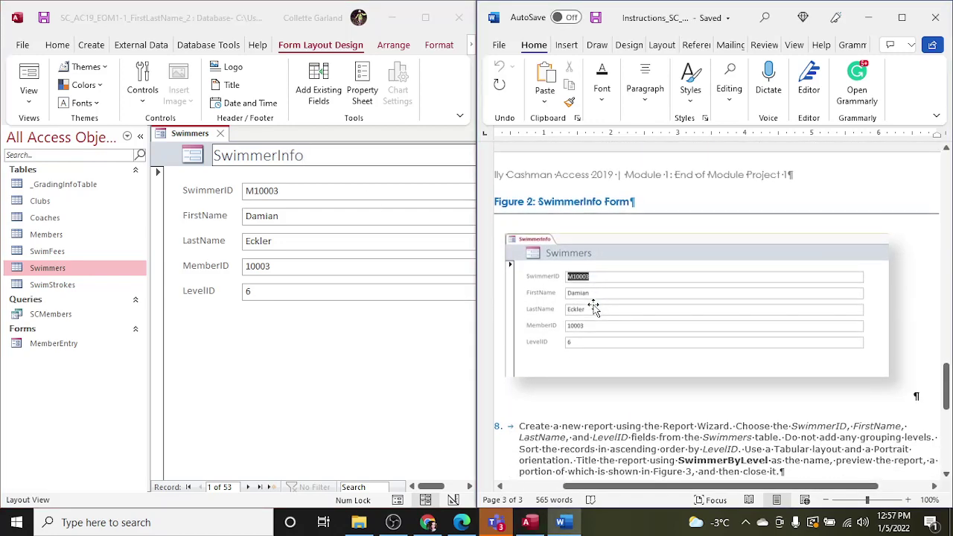
click(325, 155)
key(BackSpace)
key(BackSpace)
key(BackSpace)
key(BackSpace)
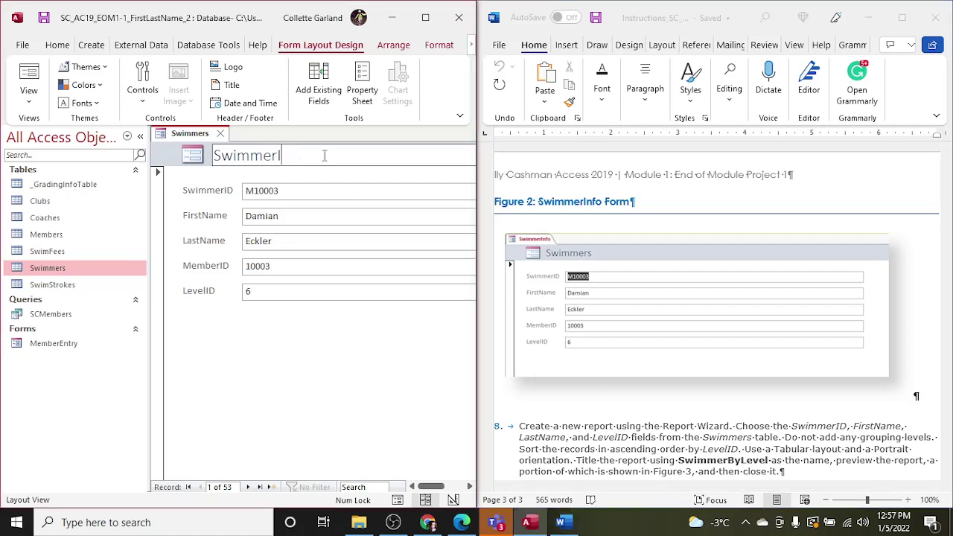
text(s)
key(Return)
Save the new form under the name SwimmerInfo
click(46, 20)
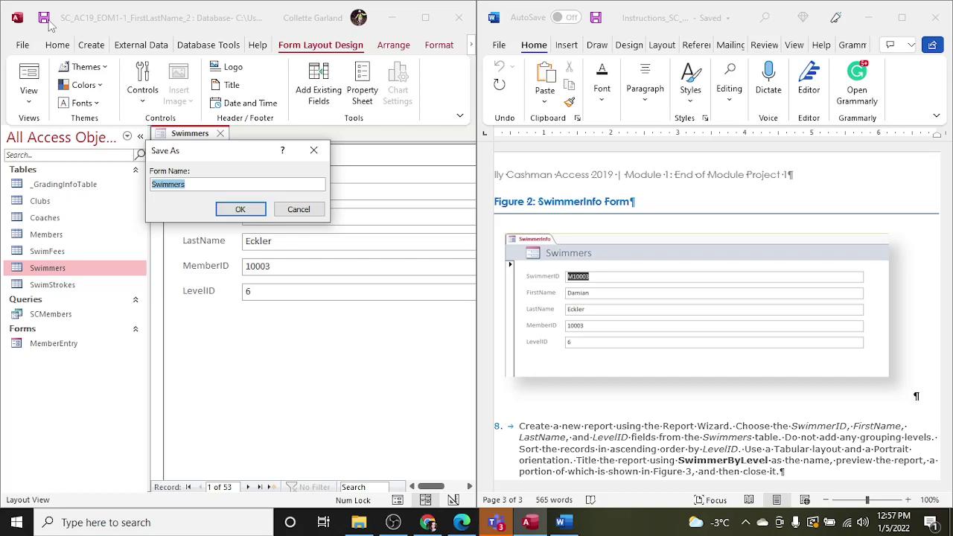
key(End)
key(BackSpace)
text(Info)
click(225, 211)
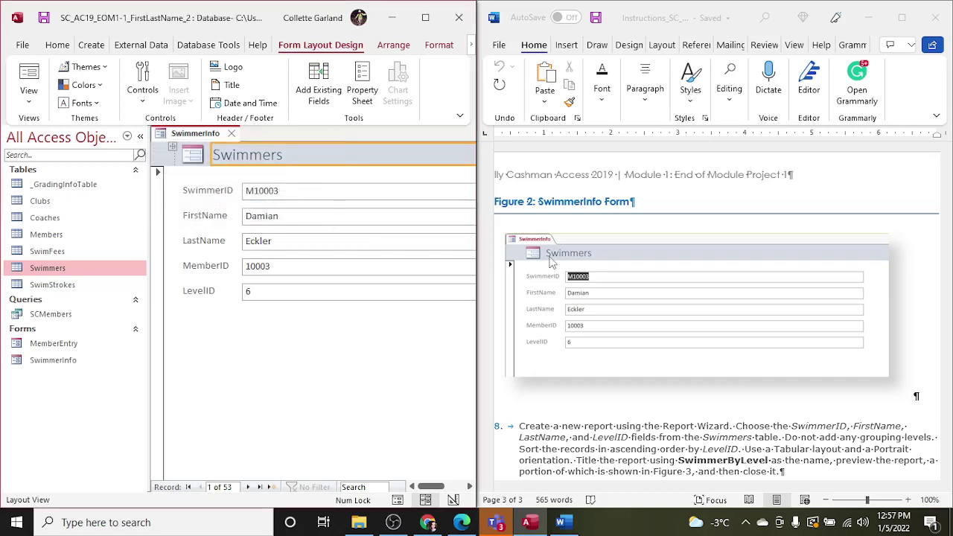
Close the SwimmerInfo form and dismiss the Help pane
click(577, 304)
scroll(577, 304, up, 5)
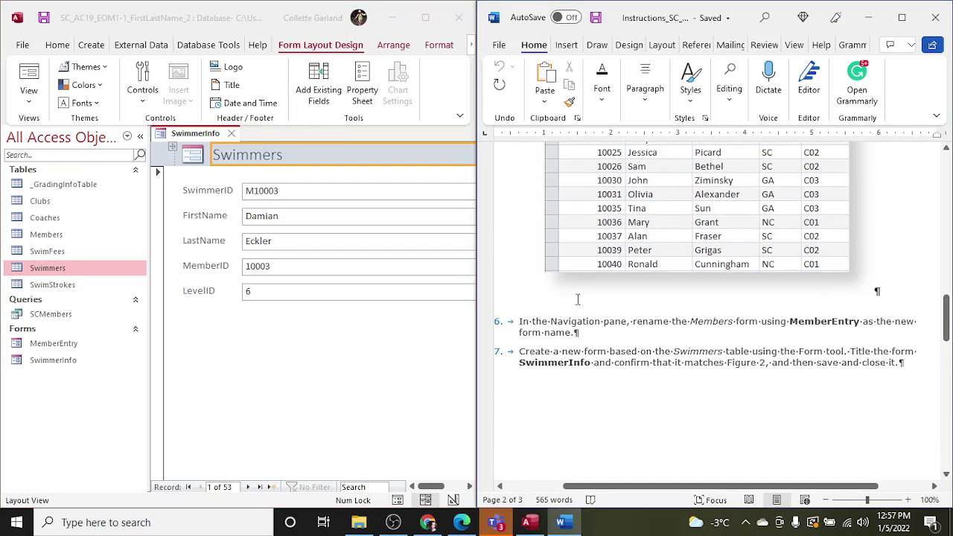
scroll(577, 297, down, 8)
click(336, 365)
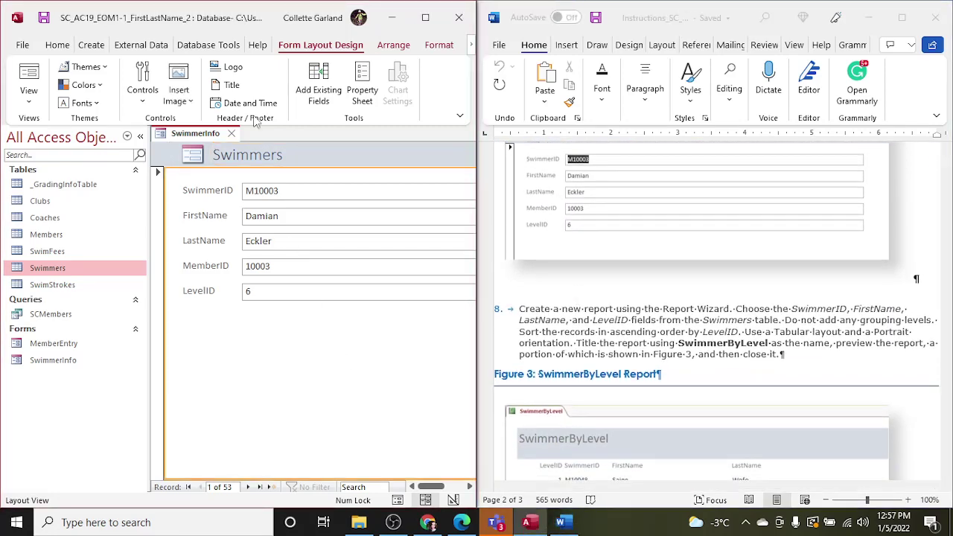
click(232, 135)
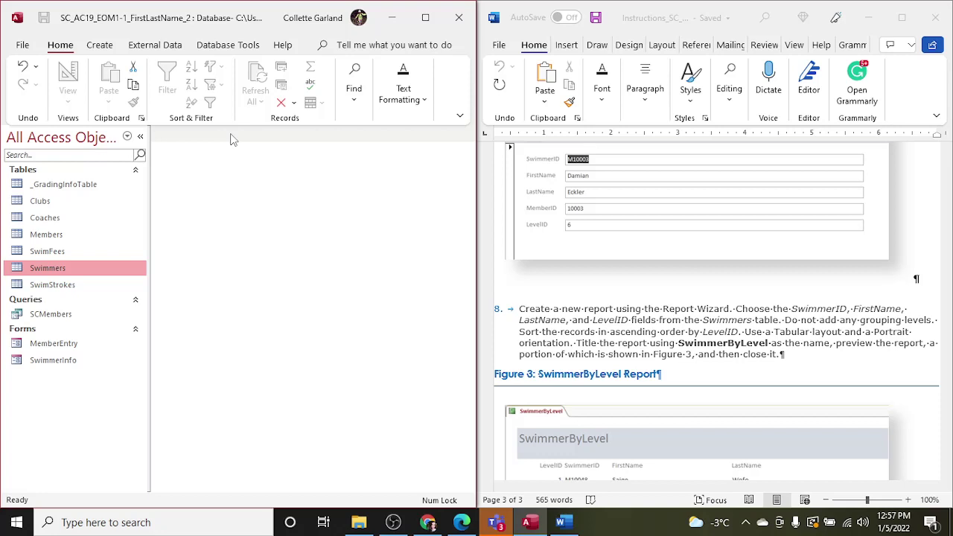
key(F1)
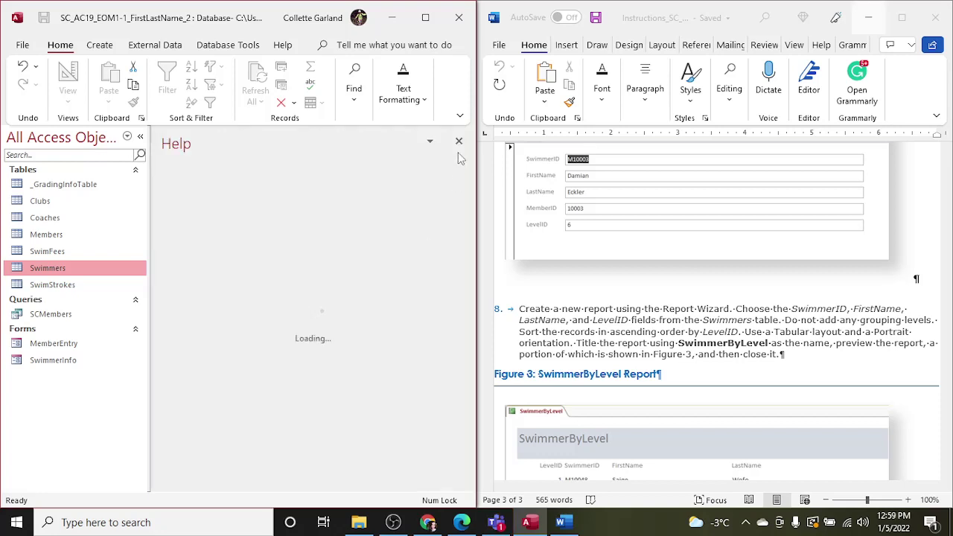
click(459, 141)
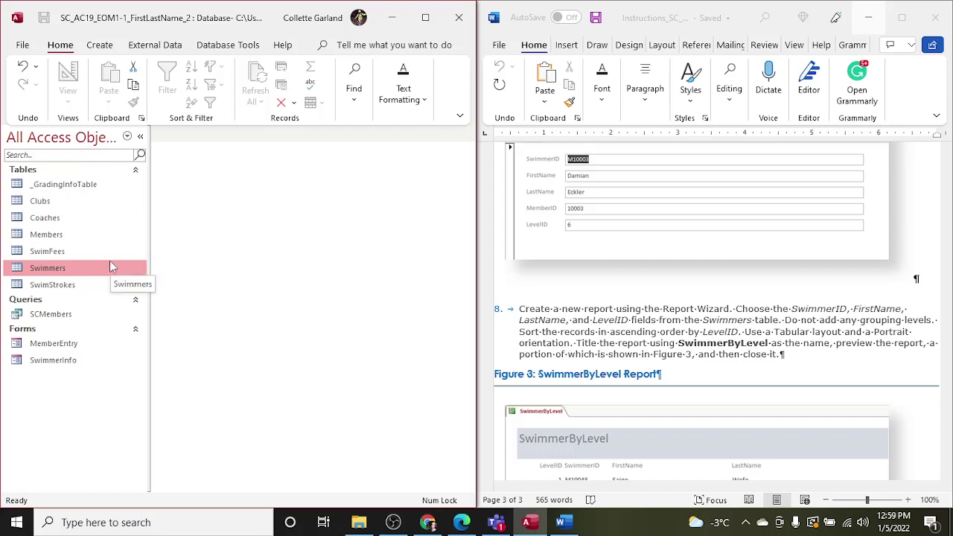
Start the Report Wizard and add SwimmerID, FirstName, LastName and LevelID from Swimmers
click(101, 46)
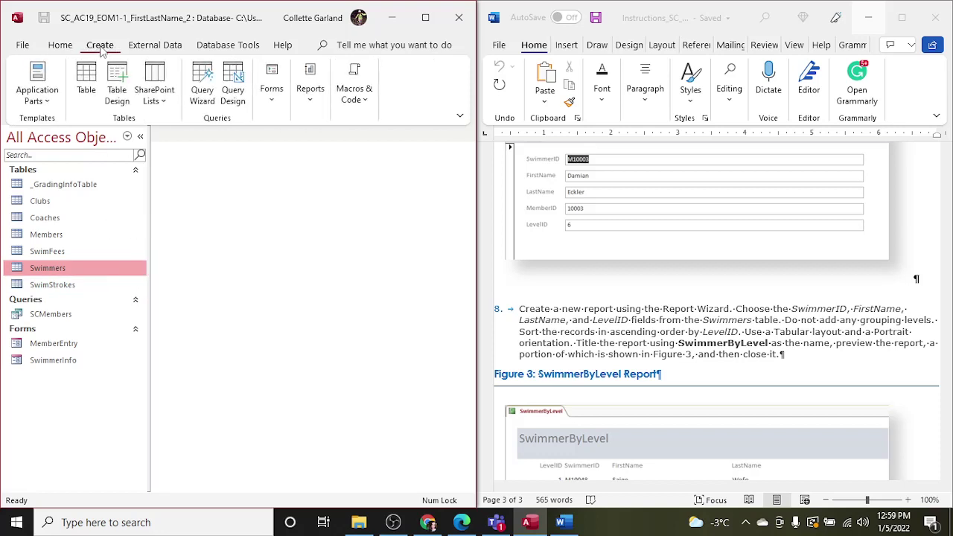
click(310, 91)
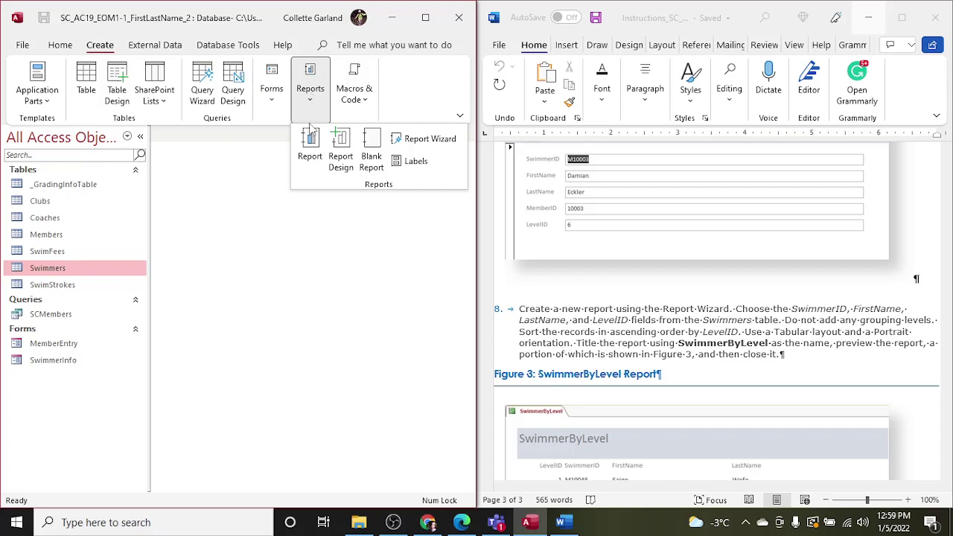
click(430, 140)
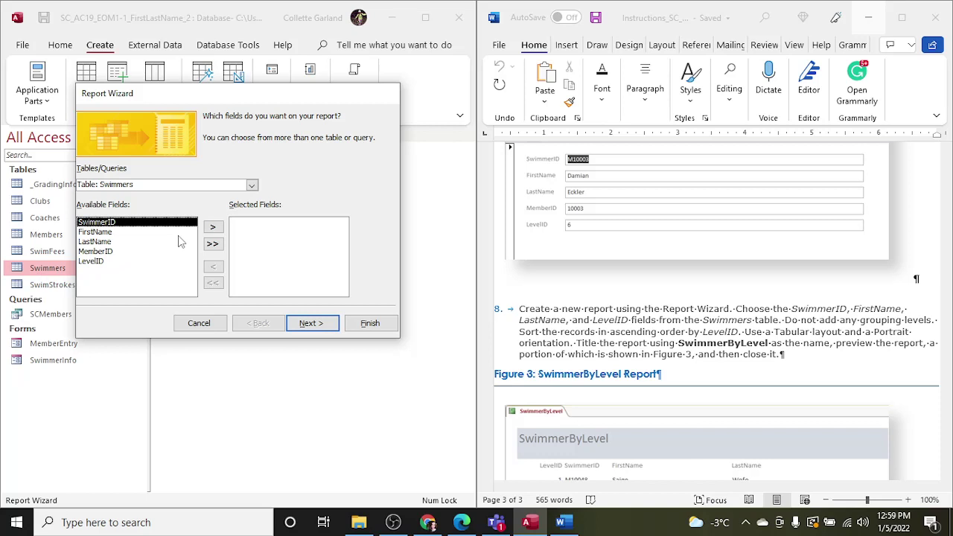
click(213, 227)
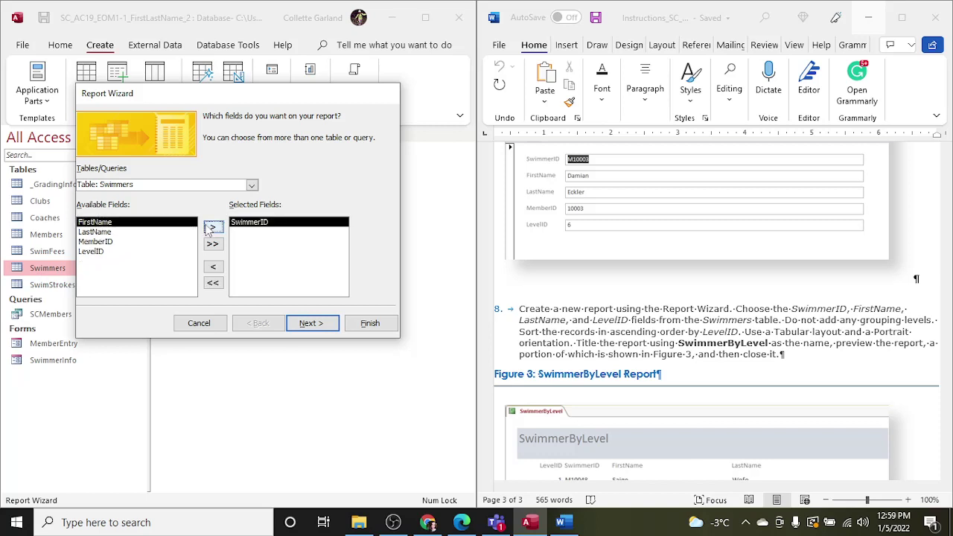
click(211, 229)
click(211, 228)
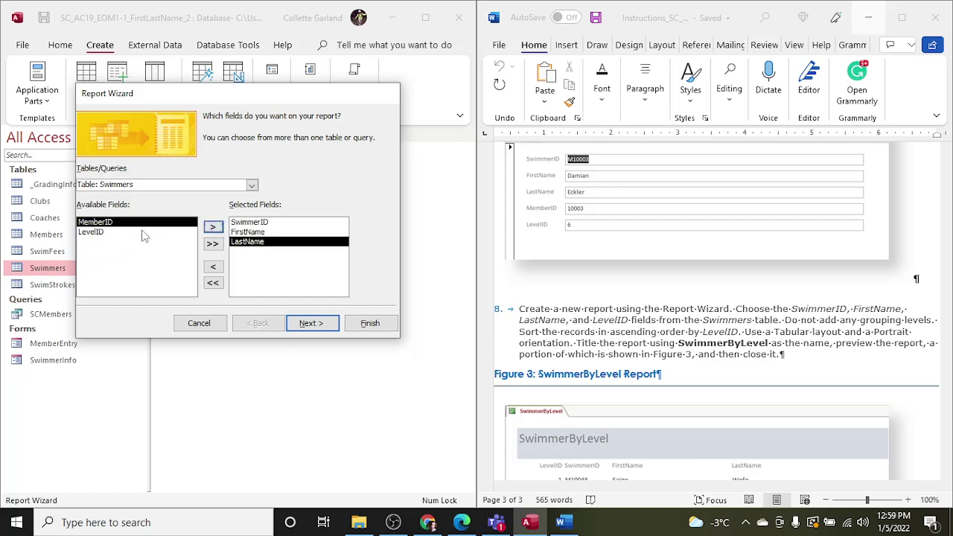
click(144, 233)
click(213, 228)
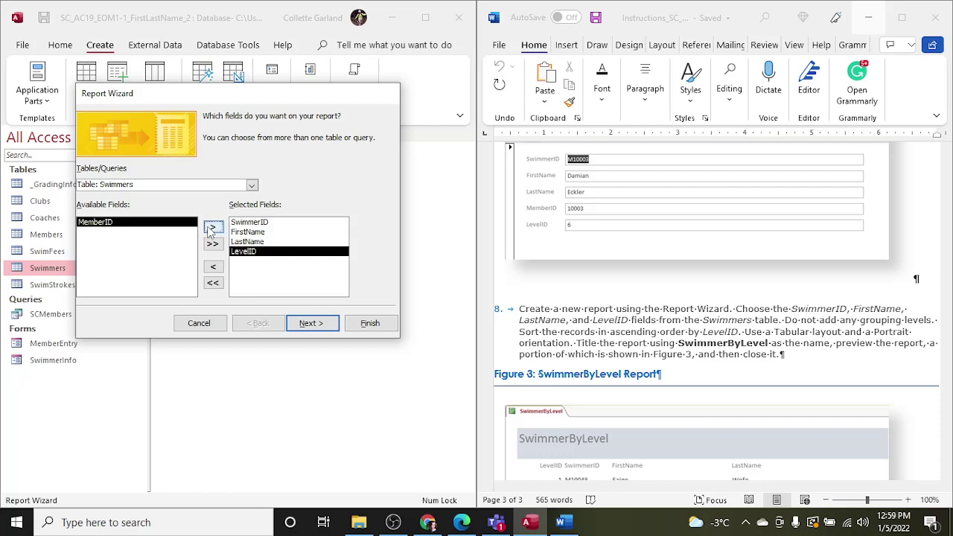
Skip grouping and sort the report records by LevelID ascending
click(333, 325)
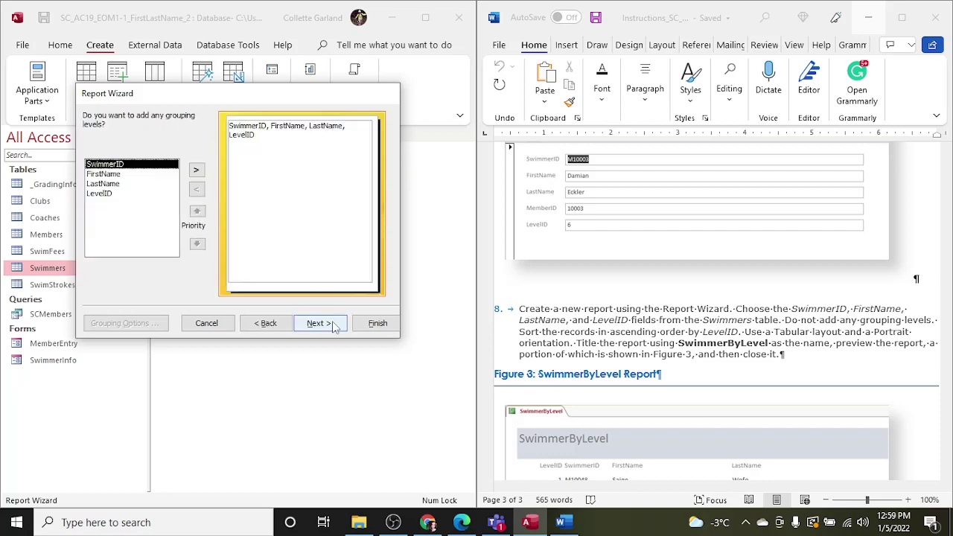
click(333, 326)
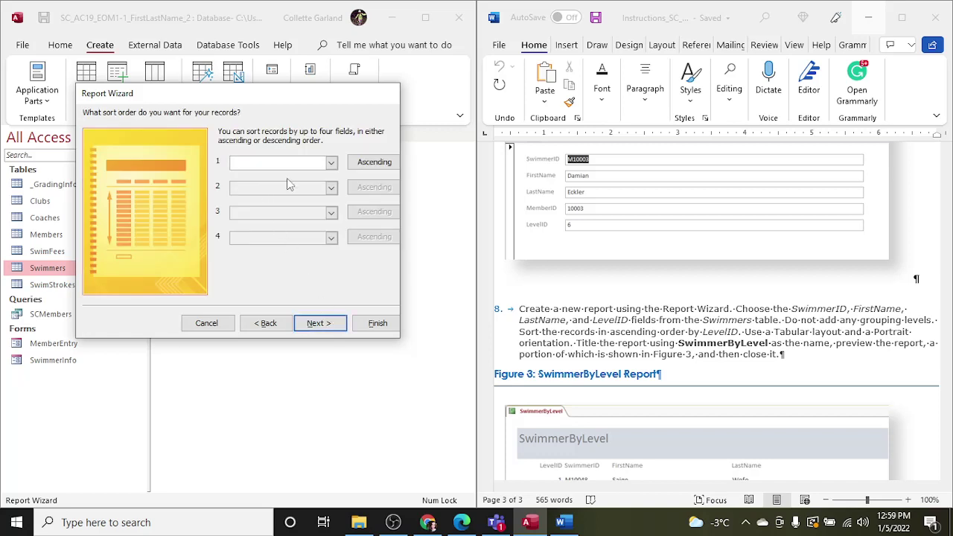
click(332, 163)
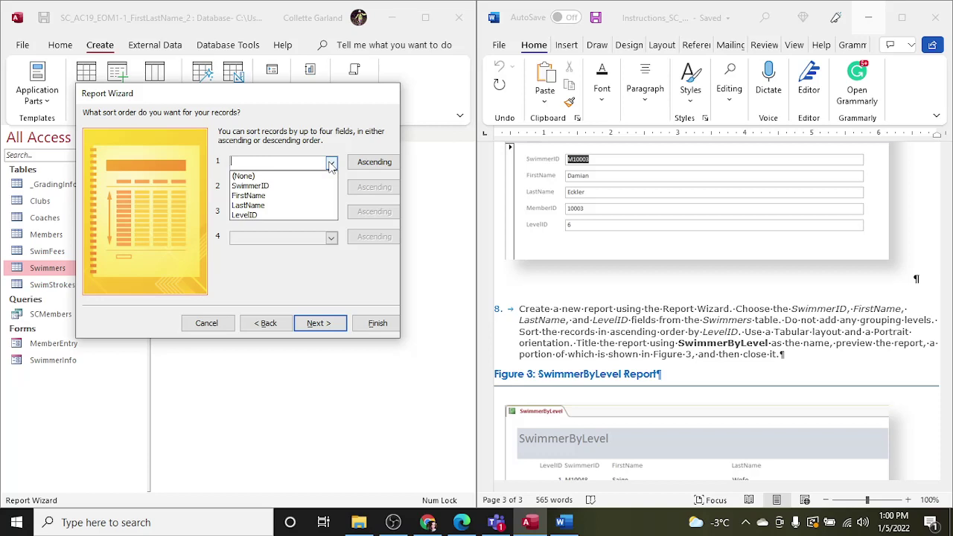
click(266, 215)
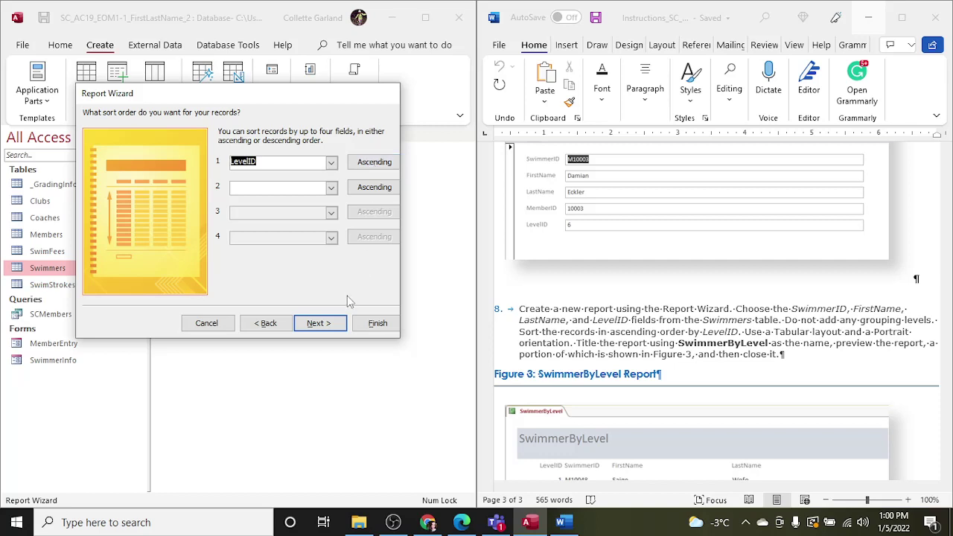
Keep the tabular portrait layout and set the report title to SwimmerByLevel
click(332, 325)
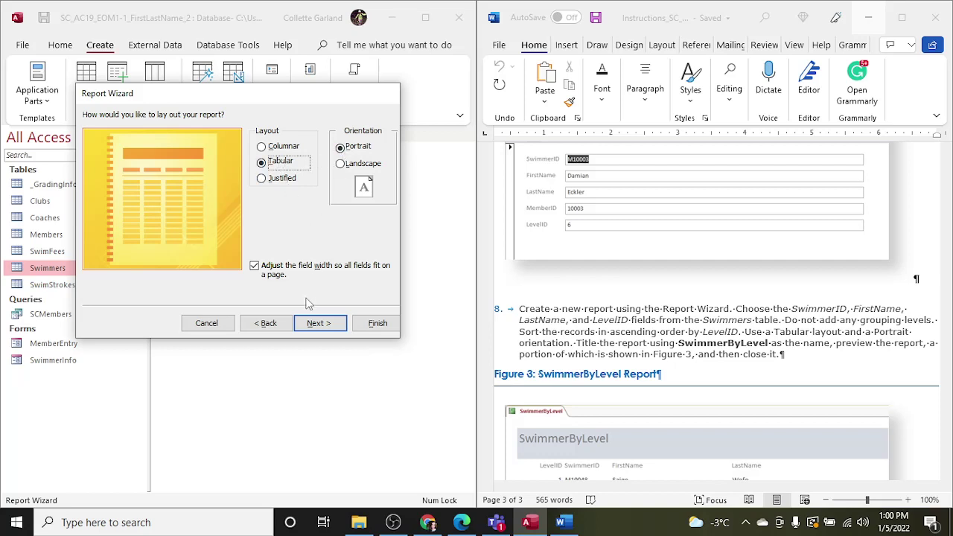
click(316, 323)
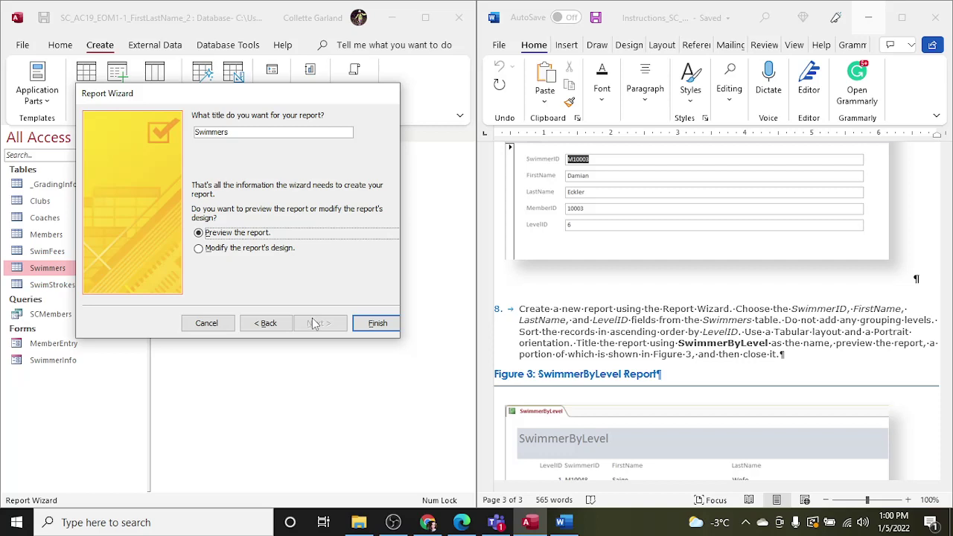
click(274, 136)
key(BackSpace)
text(ByLevel)
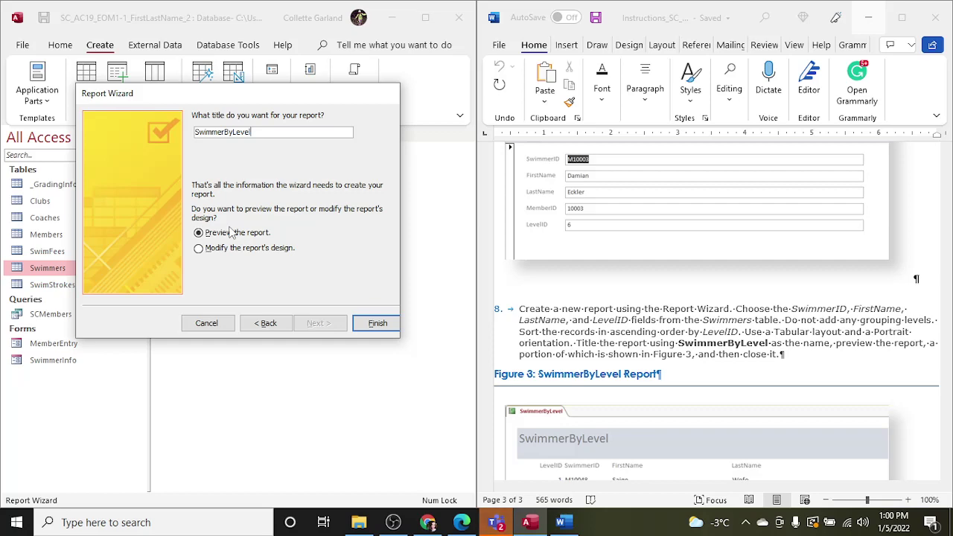
Finish the wizard to generate and preview the SwimmerByLevel report
click(365, 322)
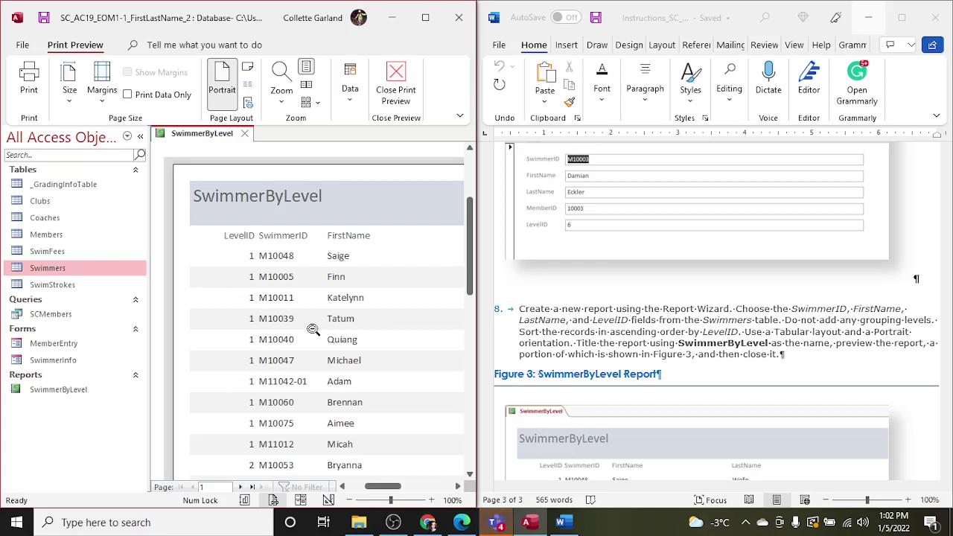
scroll(313, 330, down, 3)
click(623, 381)
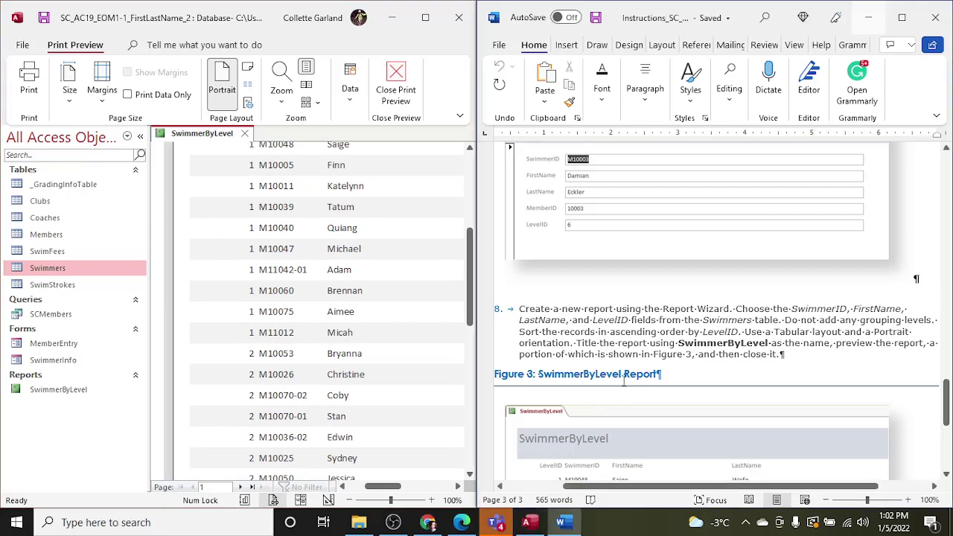
scroll(624, 380, down, 5)
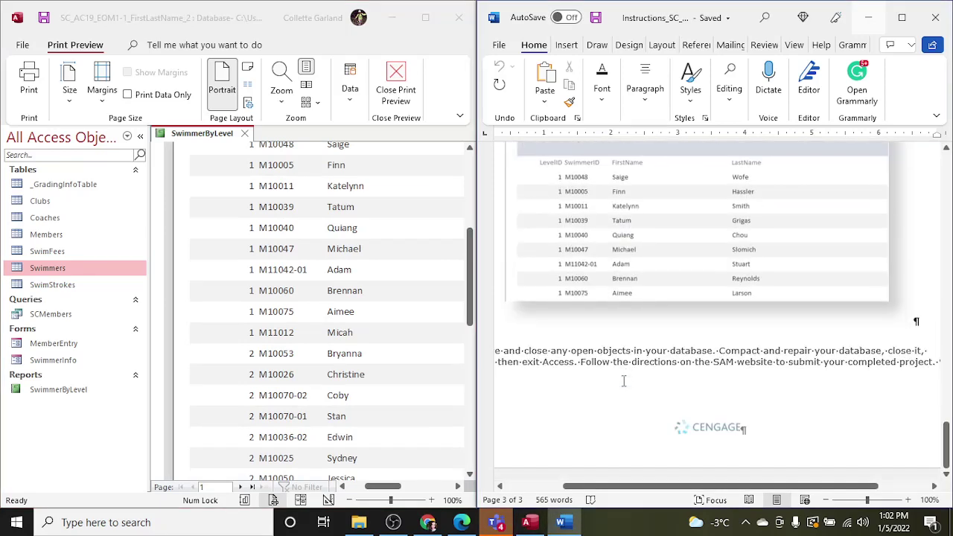
scroll(624, 380, up, 5)
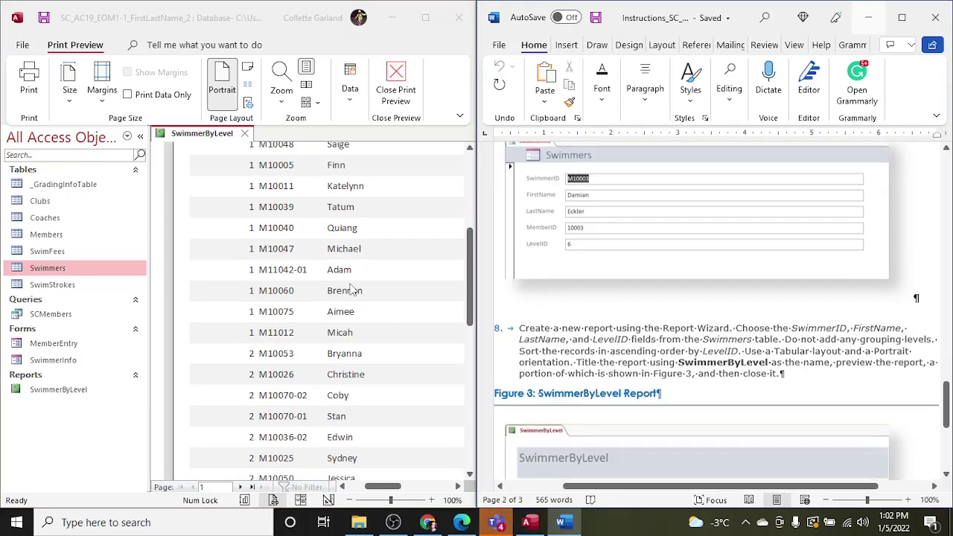
click(353, 290)
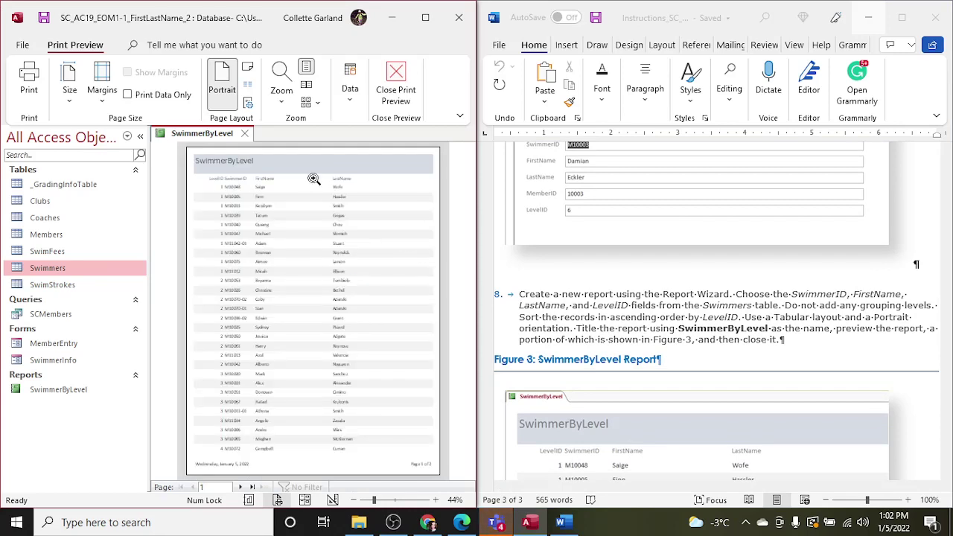
click(554, 321)
scroll(554, 321, down, 5)
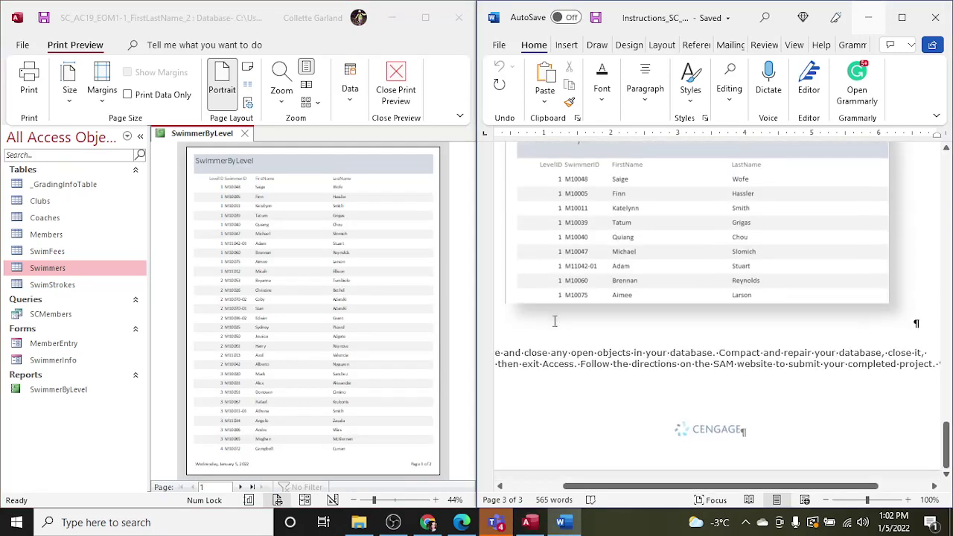
scroll(554, 321, up, 1)
scroll(554, 321, down, 1)
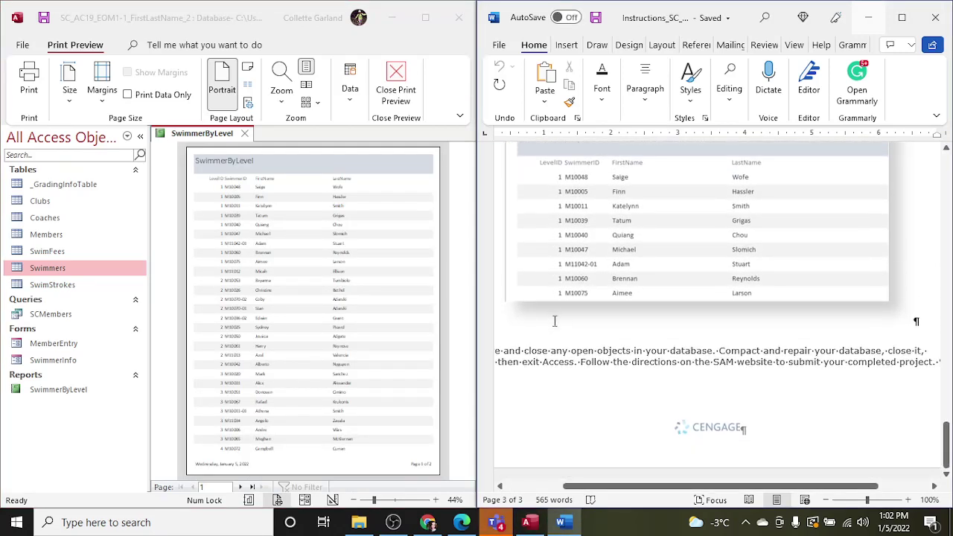
click(634, 377)
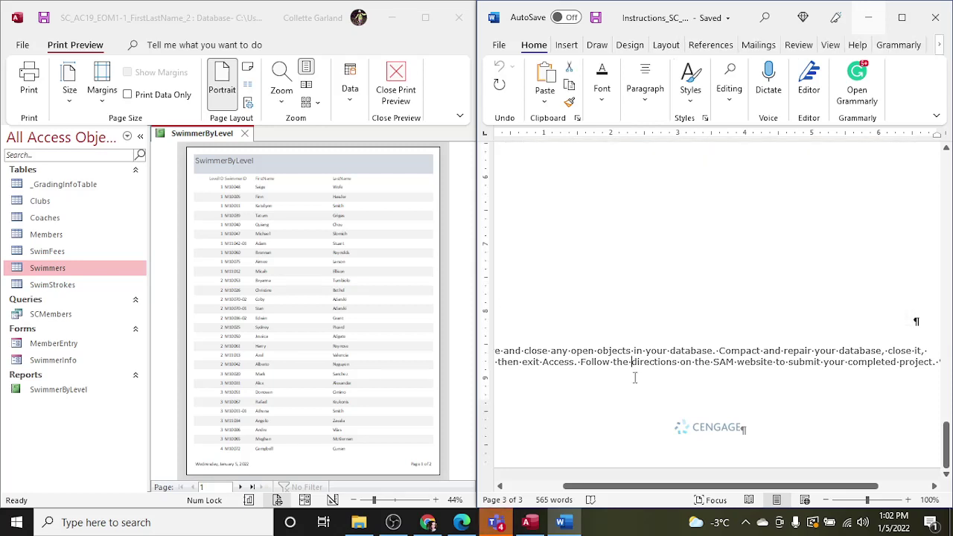
mouse_move(792, 486)
mouse_down()
mouse_move(747, 486)
mouse_move(774, 486)
mouse_up()
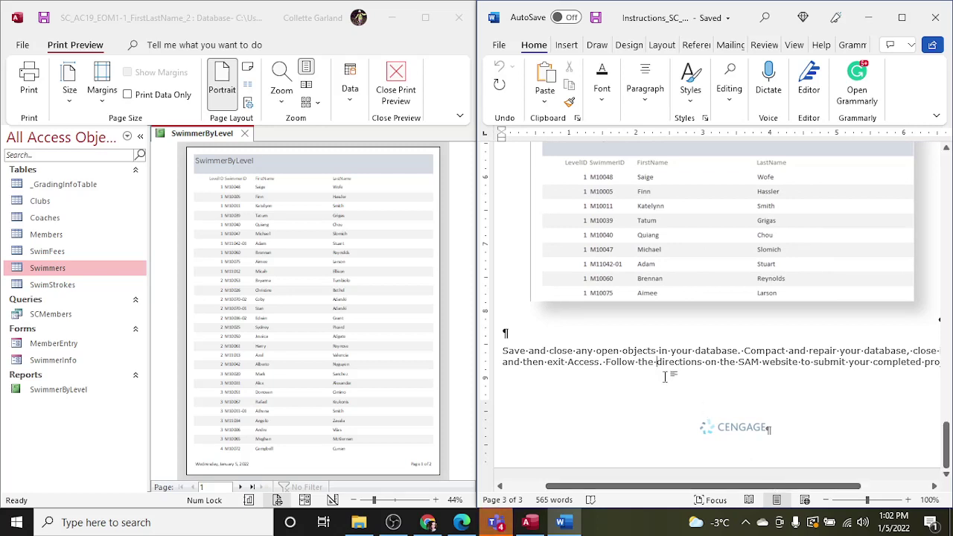
Exit Print Preview, hide the Field List, switch to Report View, and close SwimmerByLevel
click(389, 92)
click(389, 92)
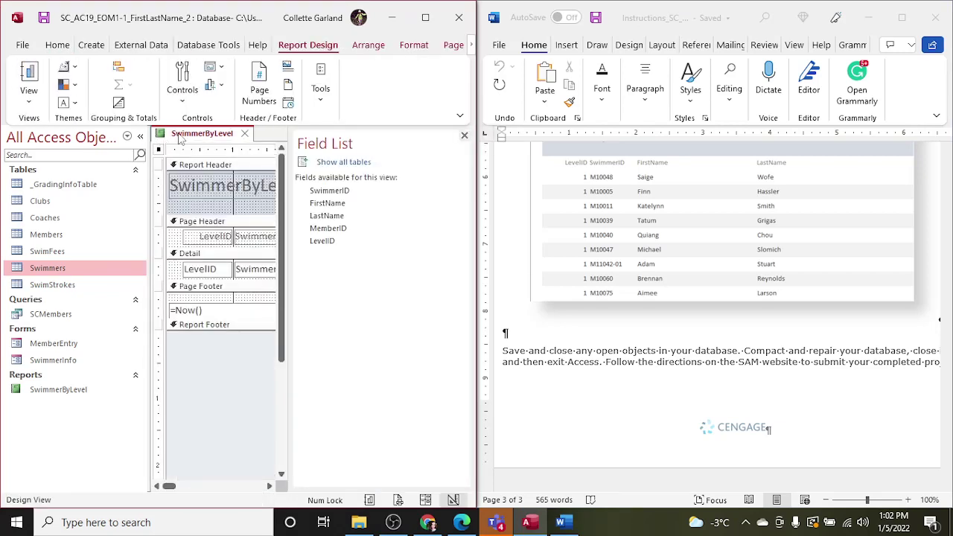
click(464, 135)
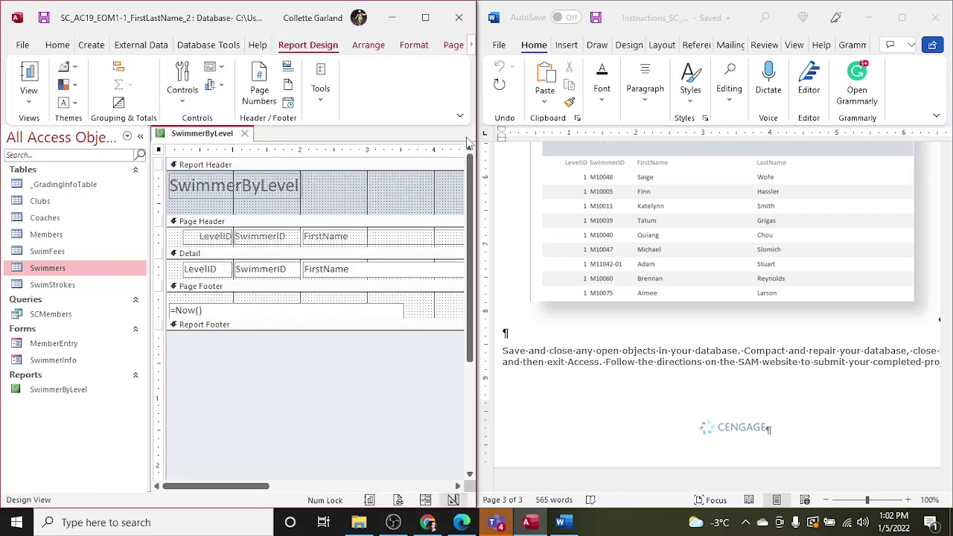
click(29, 91)
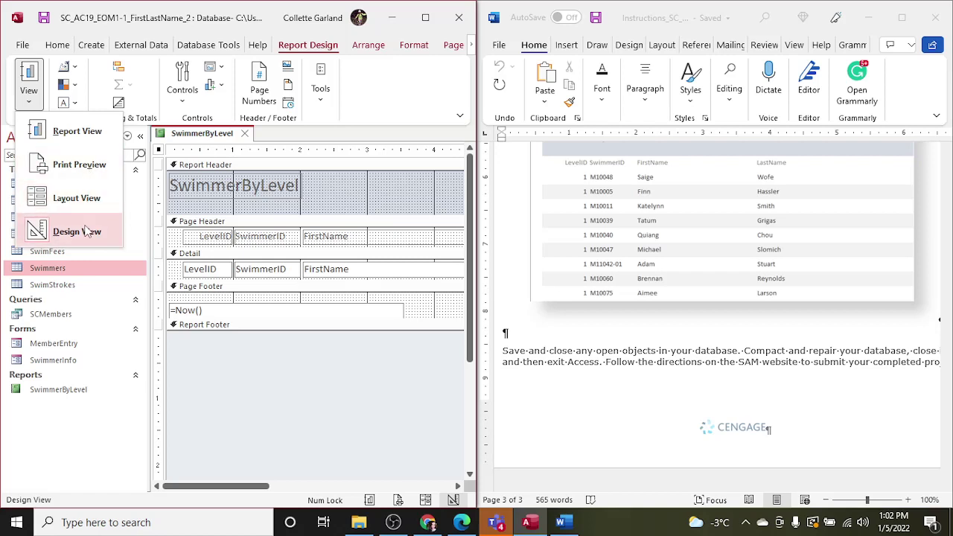
click(86, 131)
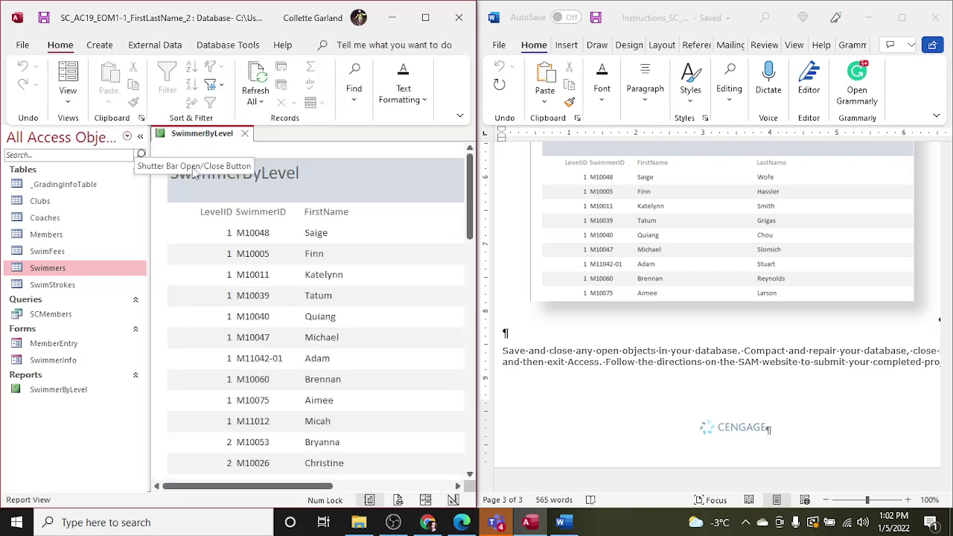
click(244, 134)
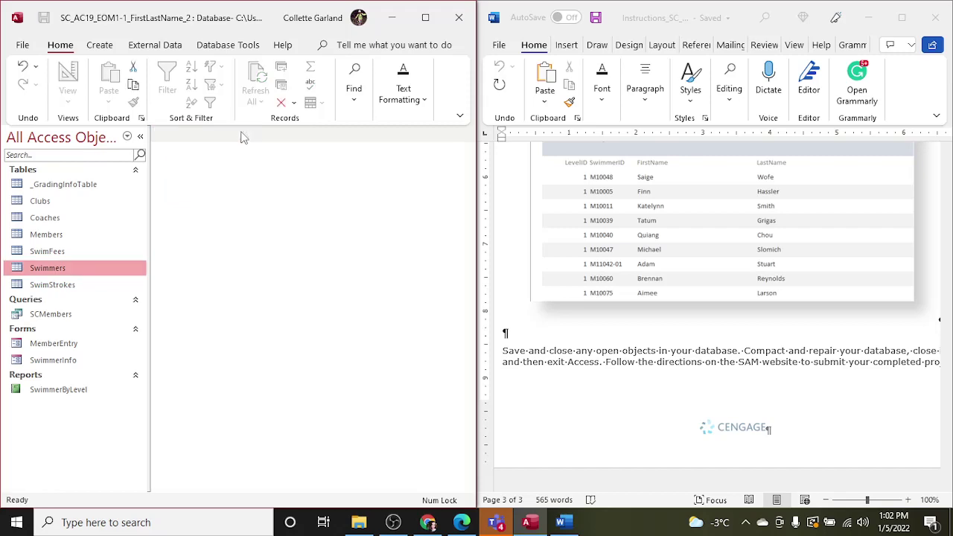
click(672, 346)
scroll(672, 346, up, 10)
scroll(672, 347, down, 5)
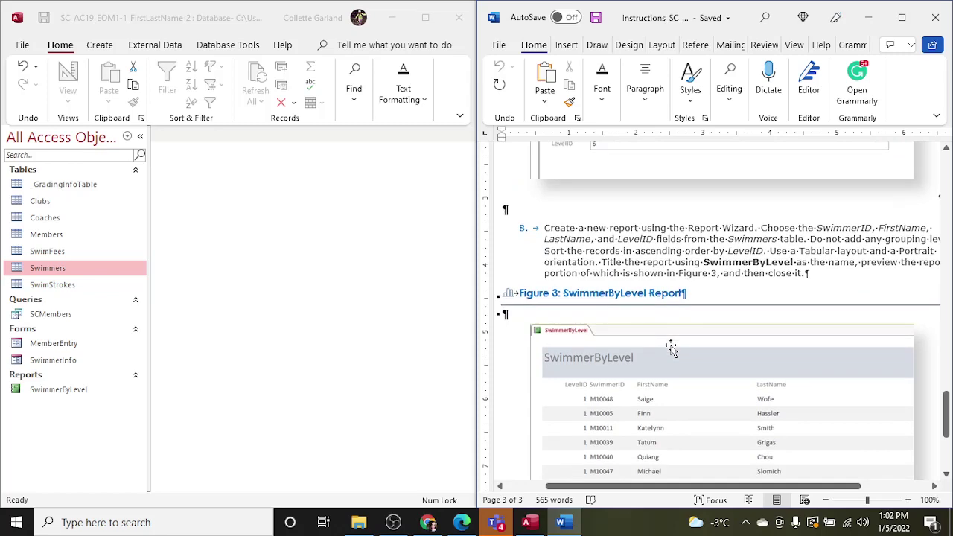
scroll(672, 346, down, 5)
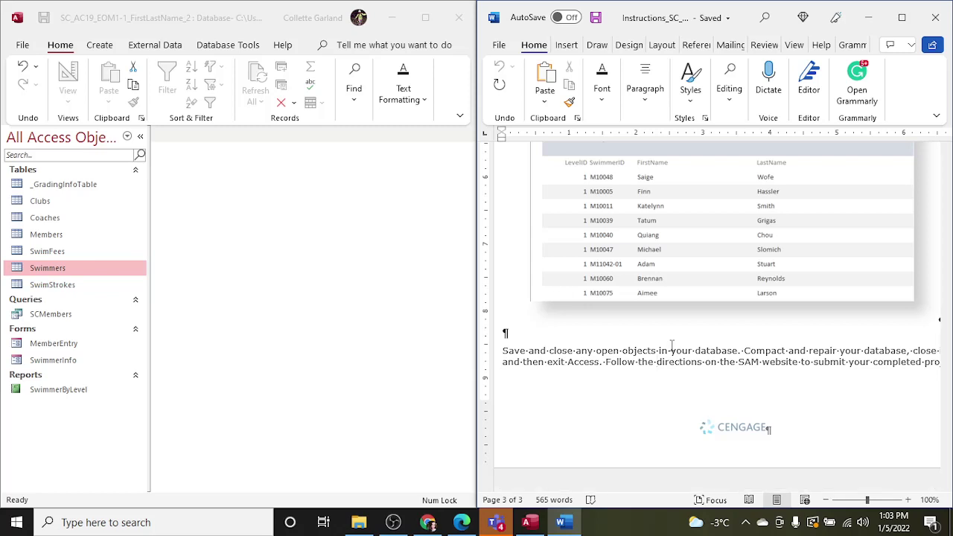
click(203, 149)
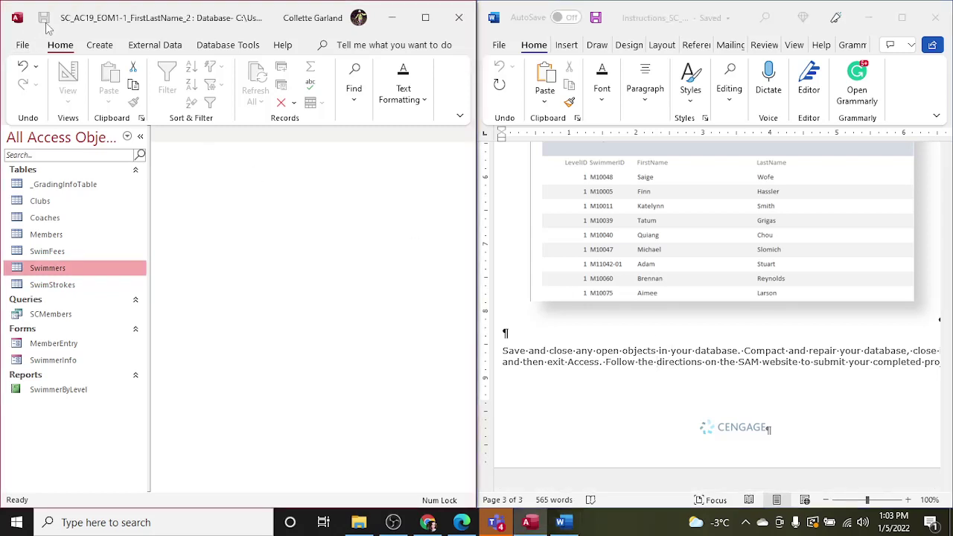